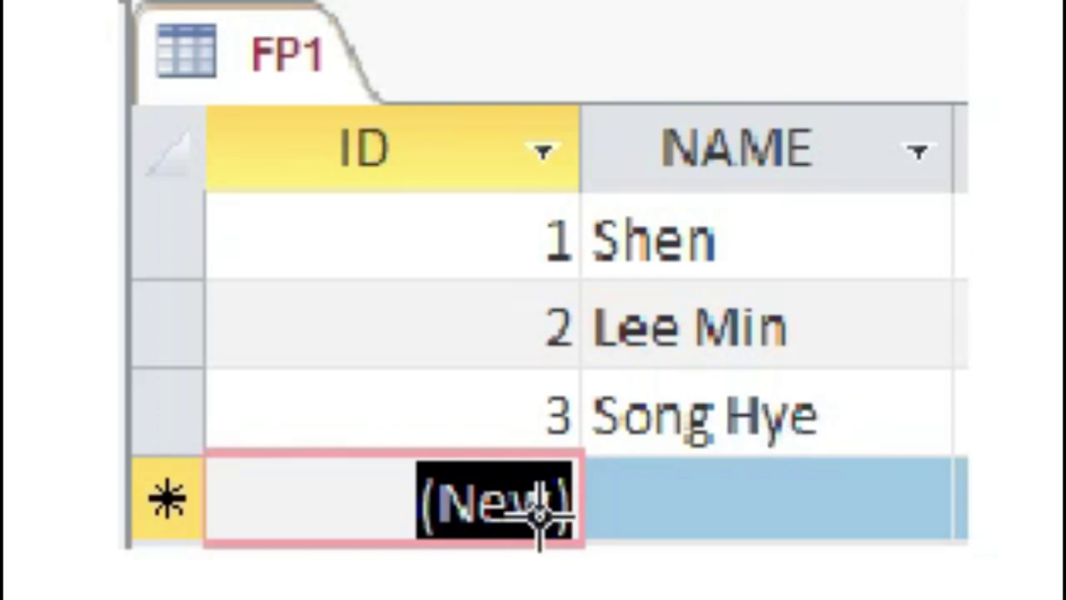
In FP1's Design View, set the ID field's Format to \1000.
{"action": "right_click", "coordinate": [312, 35]}
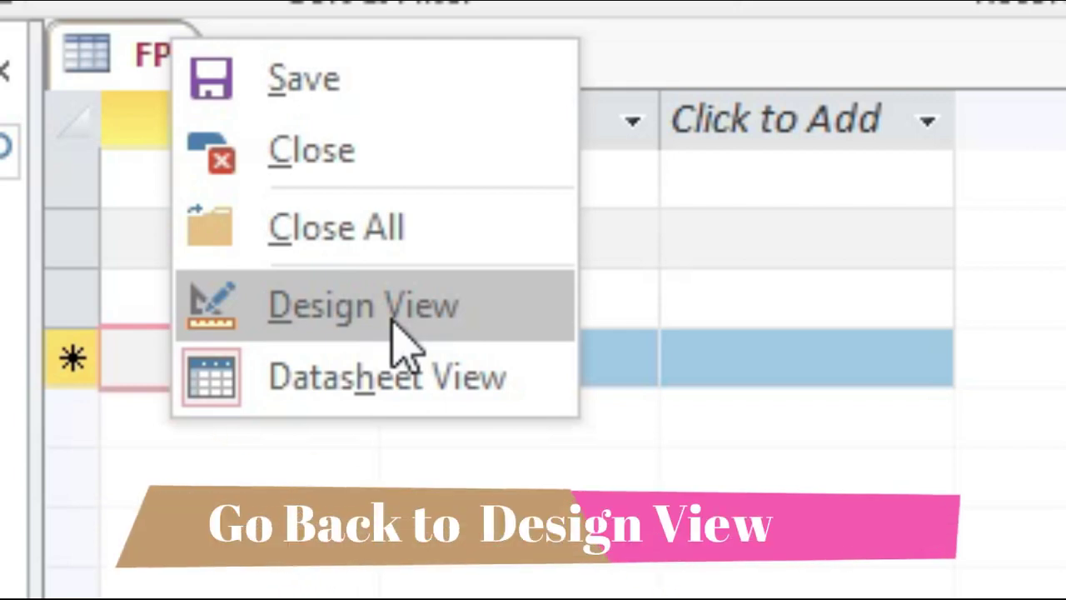
{"action": "left_click", "coordinate": [393, 322]}
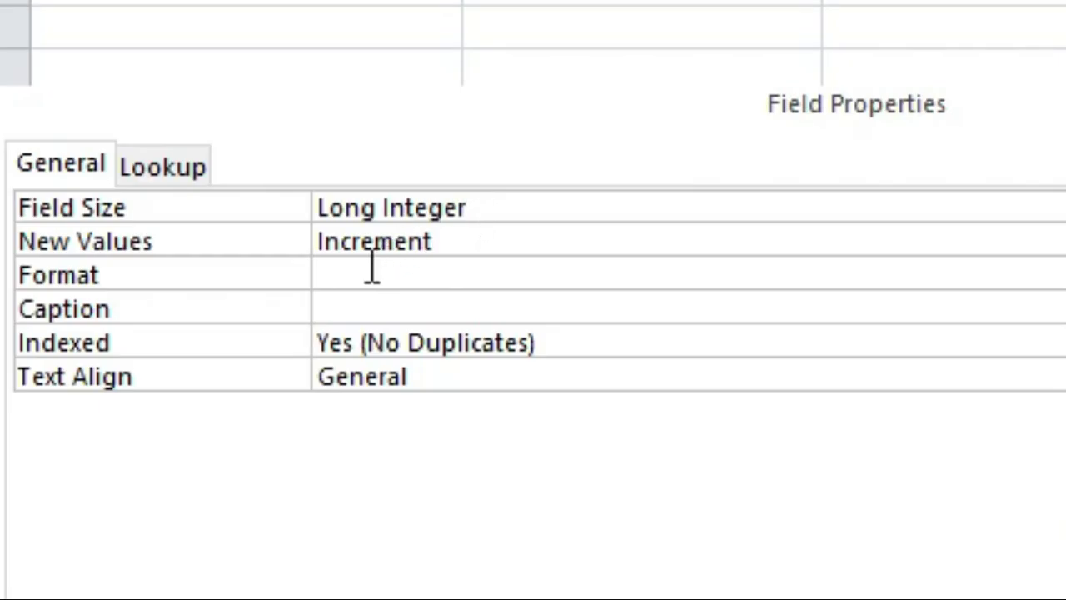
{"action": "left_click", "coordinate": [350, 273]}
{"action": "type", "text": "1000"}
{"action": "key", "text": "Return"}
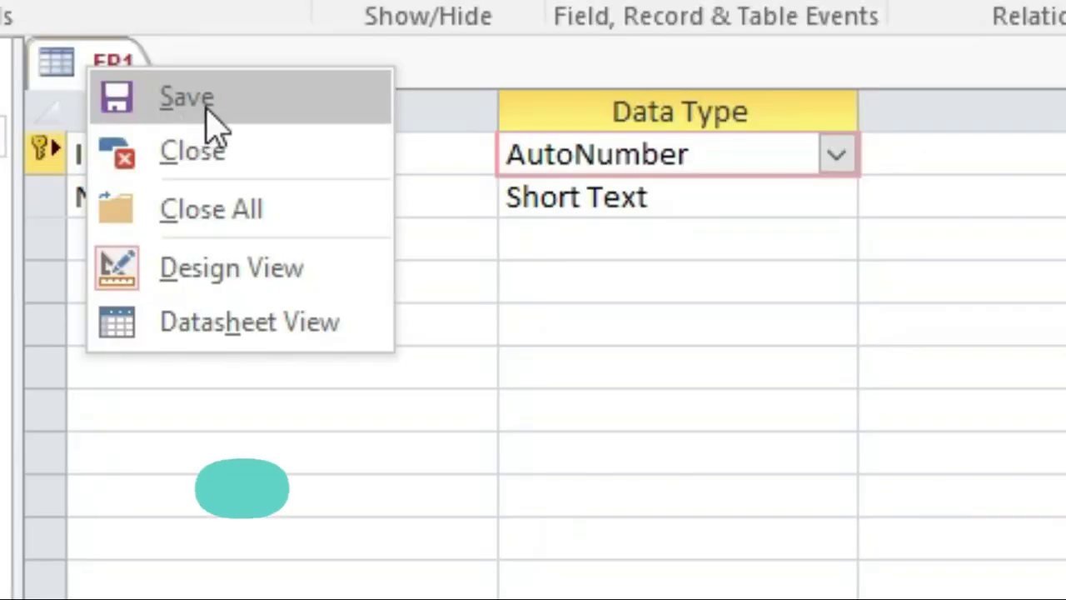
Save the FP1 design and return to Datasheet View.
{"action": "left_click", "coordinate": [223, 97]}
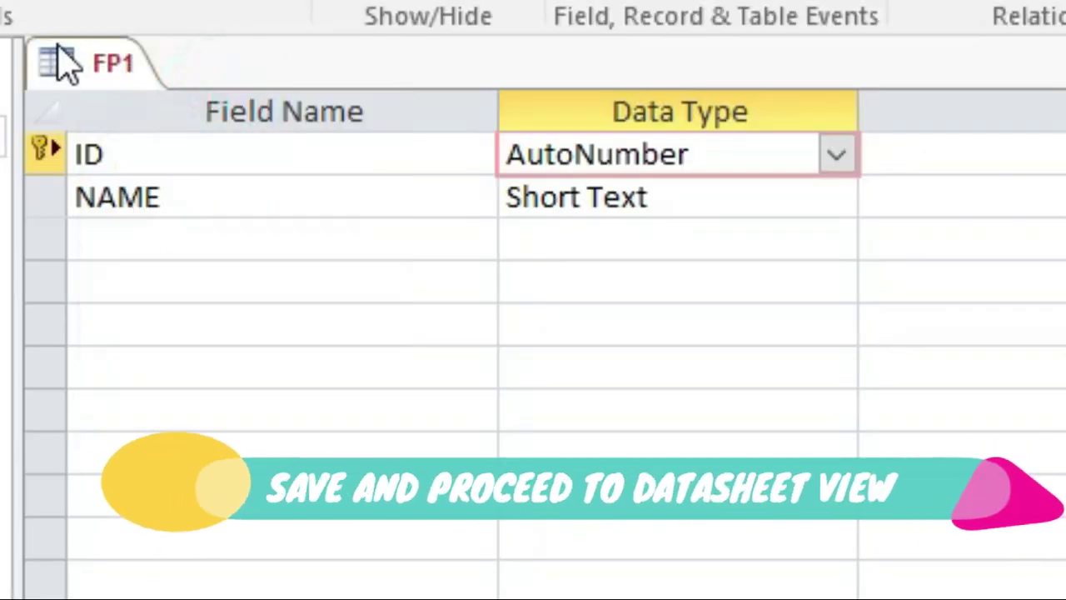
{"action": "right_click", "coordinate": [98, 60]}
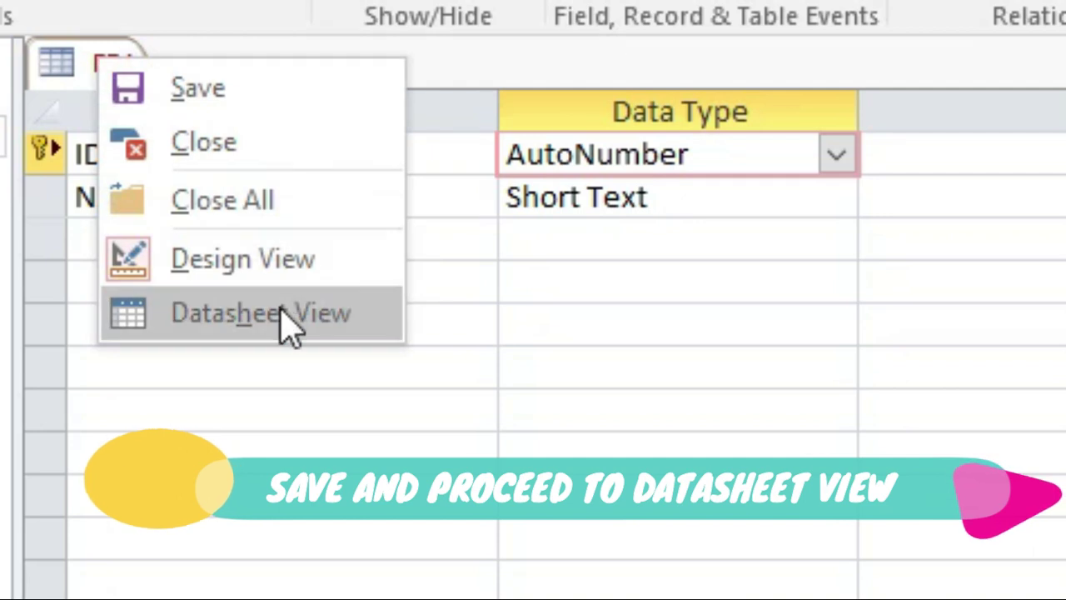
{"action": "left_click", "coordinate": [280, 311]}
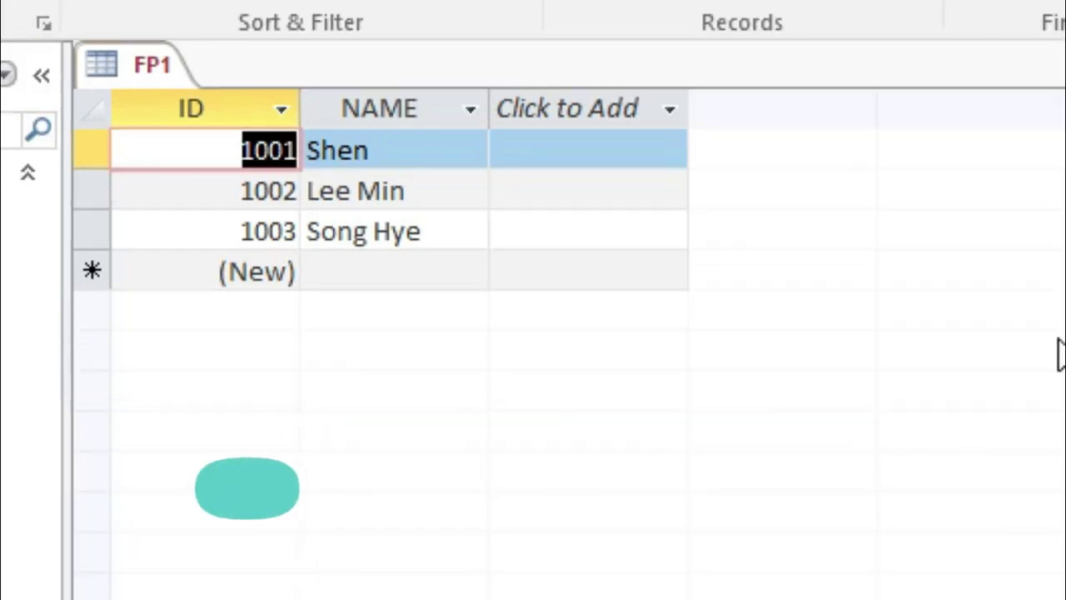
Delete the \1000 Format from FP1's ID field in Design View.
{"action": "left_click", "coordinate": [152, 66]}
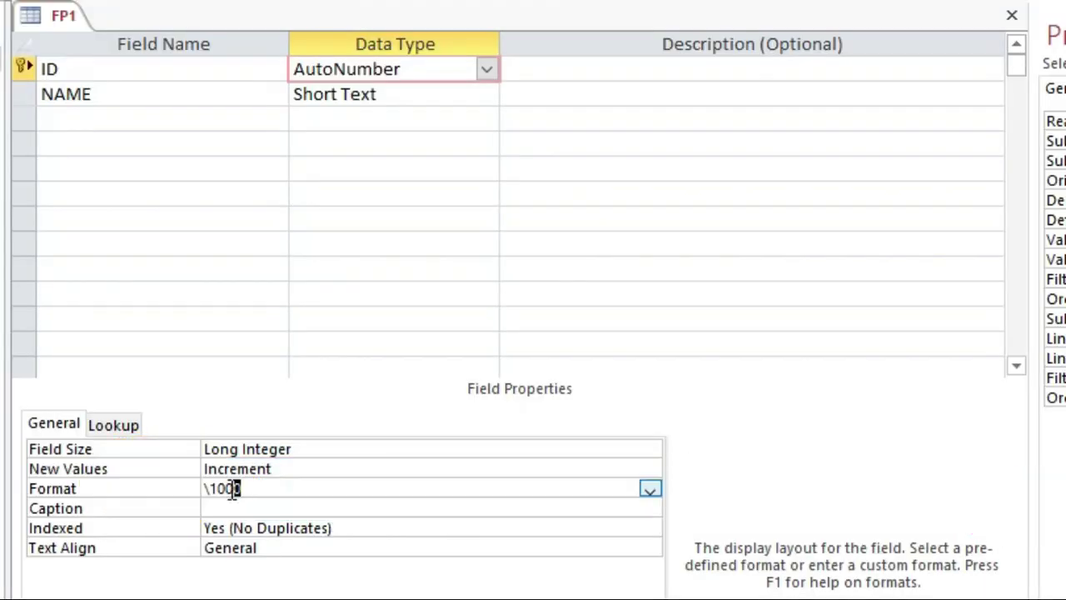
{"action": "left_click_drag", "start_coordinate": [231, 489], "coordinate": [190, 500]}
{"action": "key", "text": "Delete"}
{"action": "key", "text": "Up"}
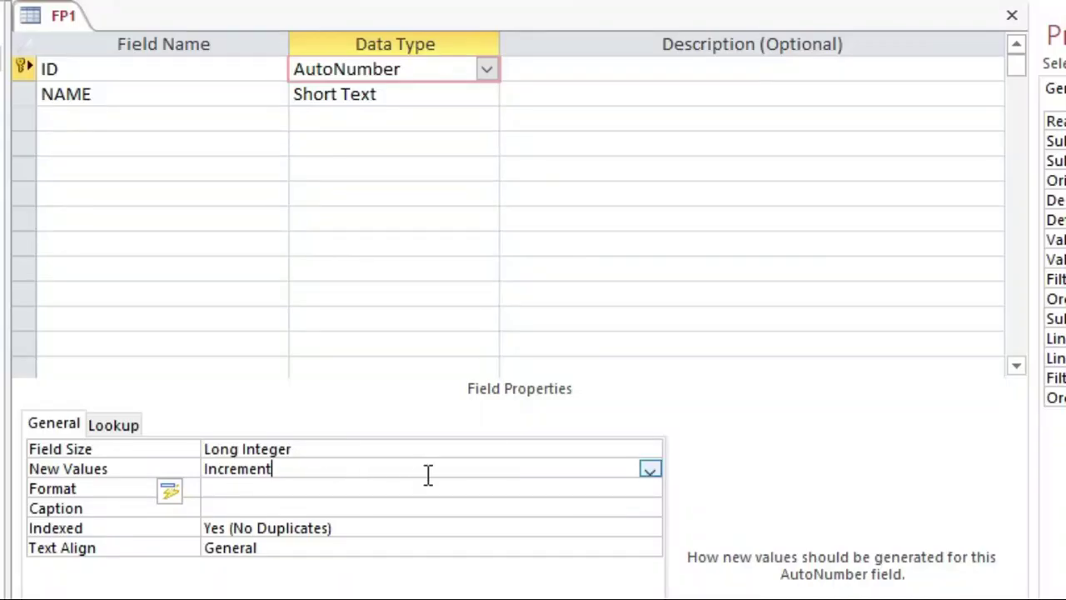
Set the ID field's New Values to Random and accept the warning.
{"action": "left_click", "coordinate": [649, 471]}
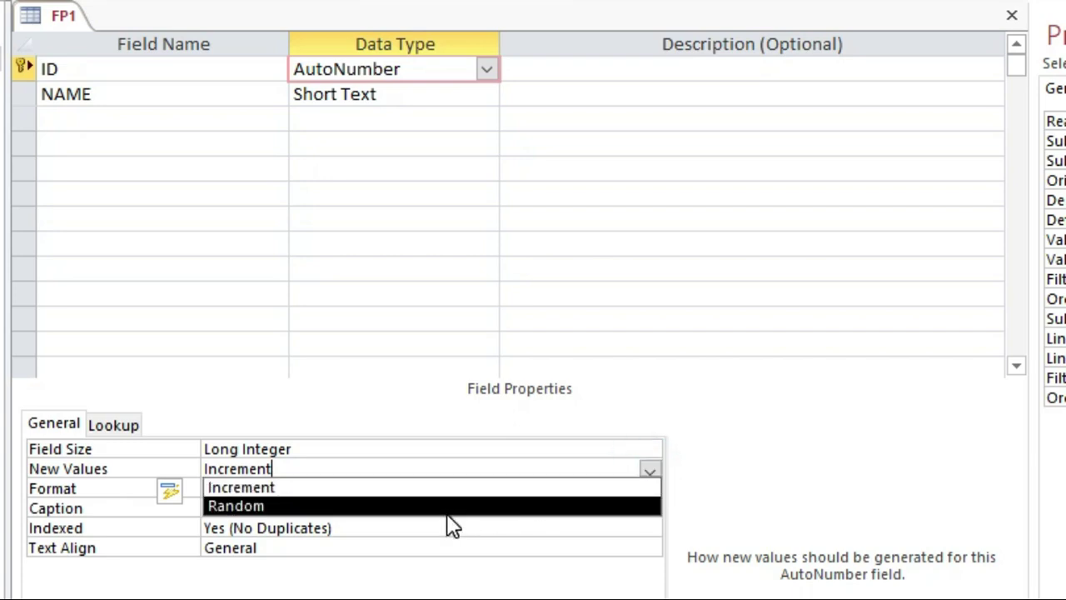
{"action": "left_click", "coordinate": [450, 508]}
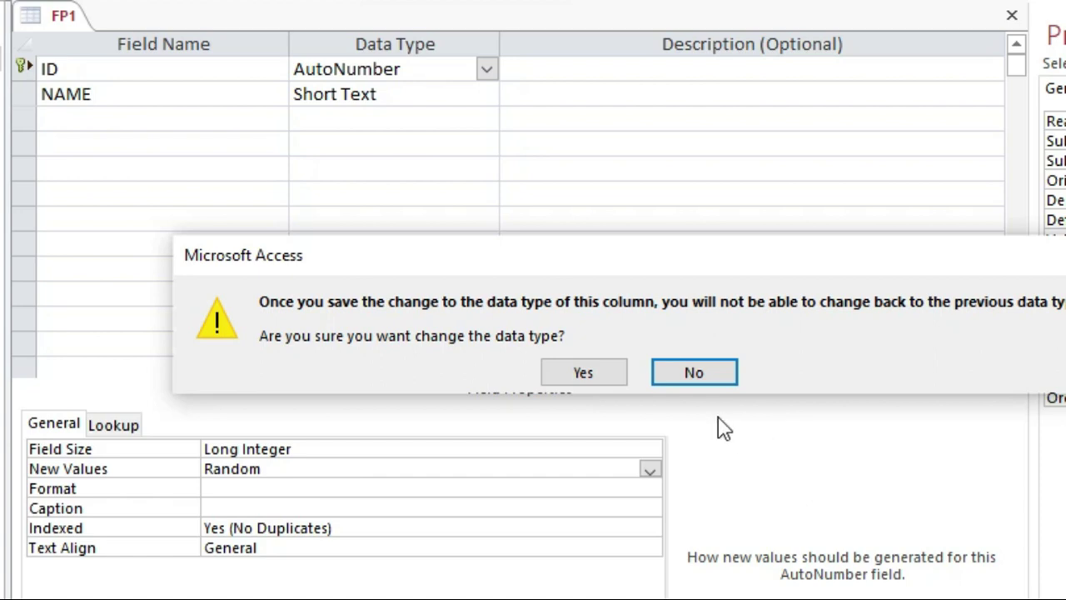
{"action": "left_click", "coordinate": [584, 377]}
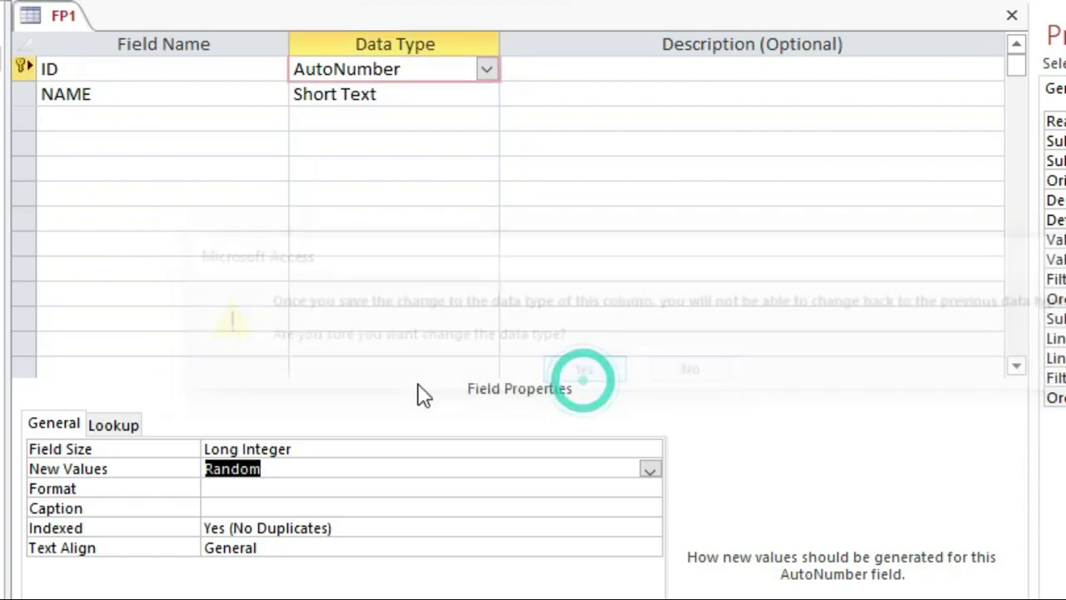
Save the FP1 design and switch back to Datasheet View.
{"action": "right_click", "coordinate": [58, 18]}
{"action": "left_click", "coordinate": [123, 42]}
{"action": "right_click", "coordinate": [60, 20]}
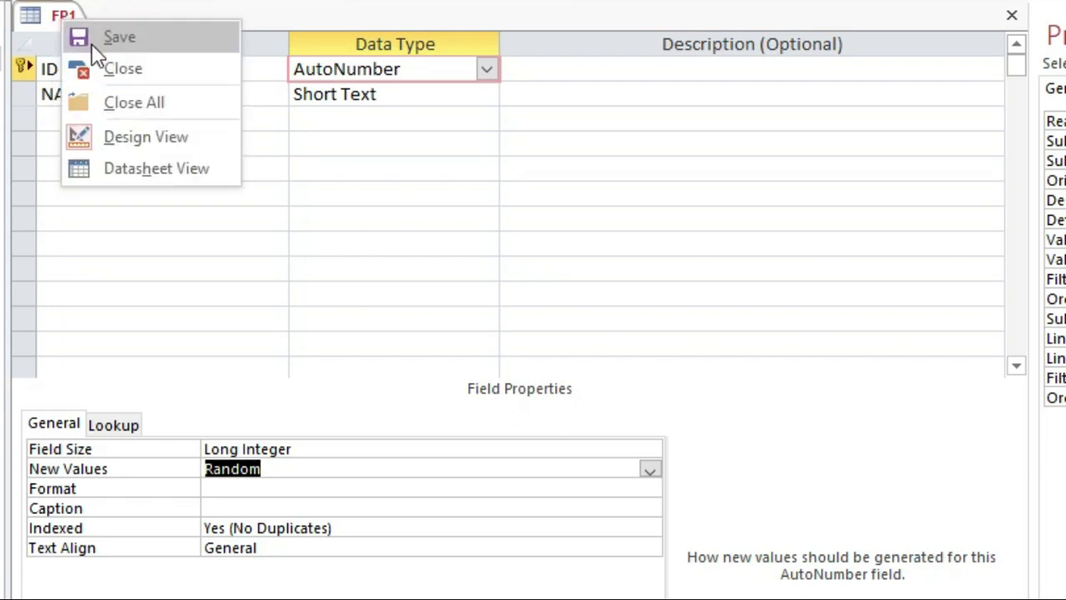
{"action": "left_click", "coordinate": [120, 167]}
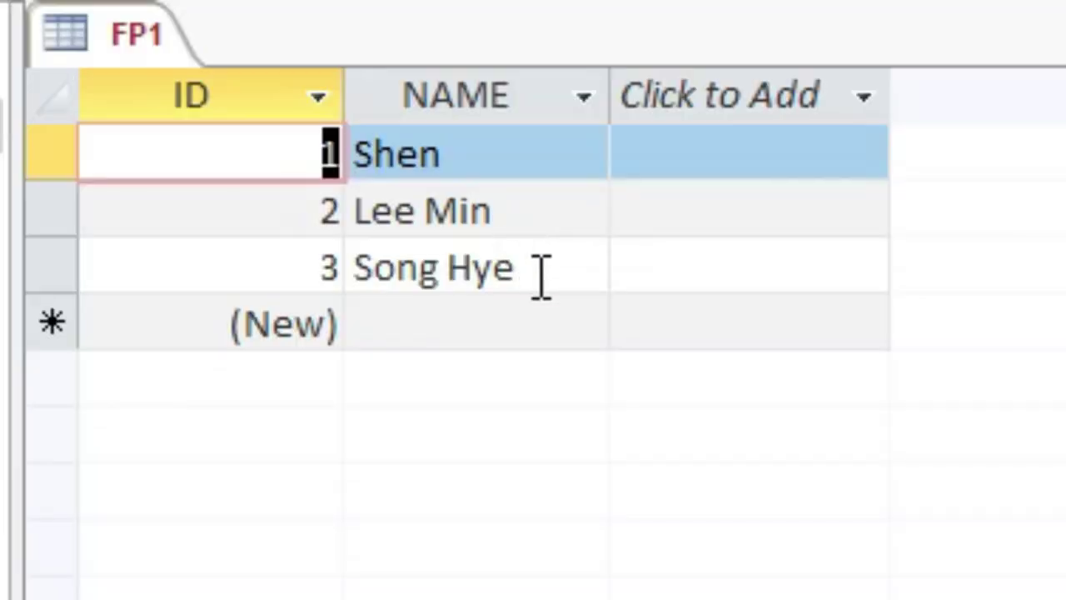
Enter two new names in FP1's NAME column, creating records with random IDs.
{"action": "left_click", "coordinate": [541, 275]}
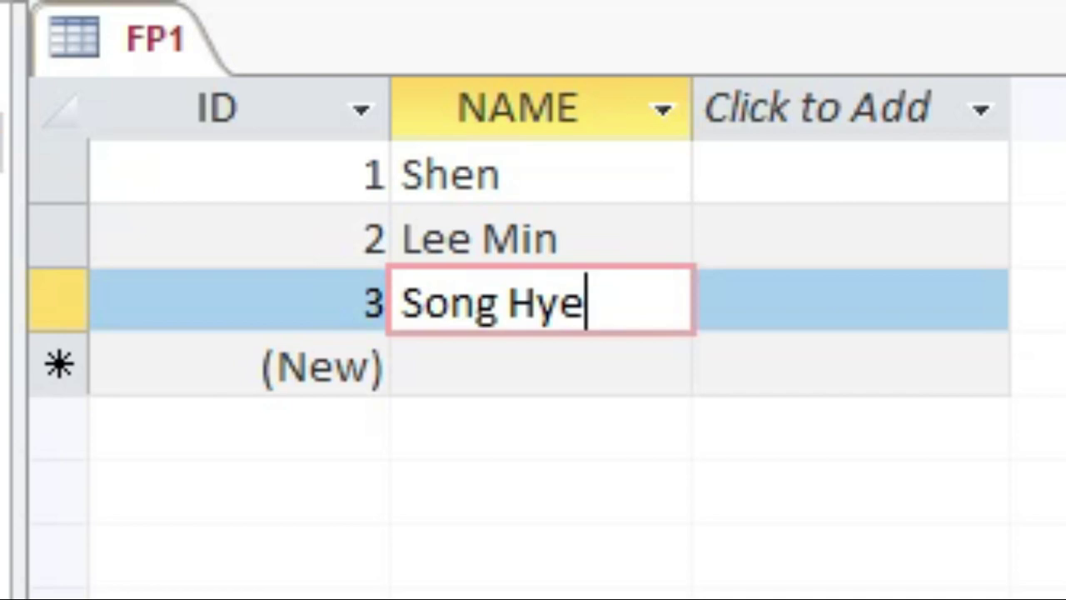
{"action": "key", "text": "Tab"}
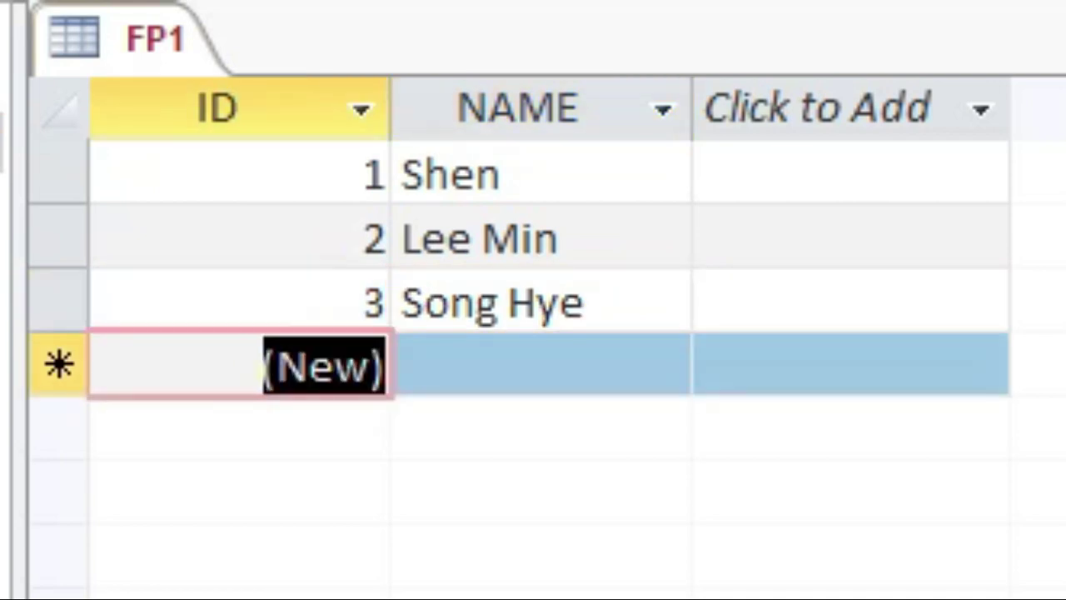
{"action": "key", "text": "Tab"}
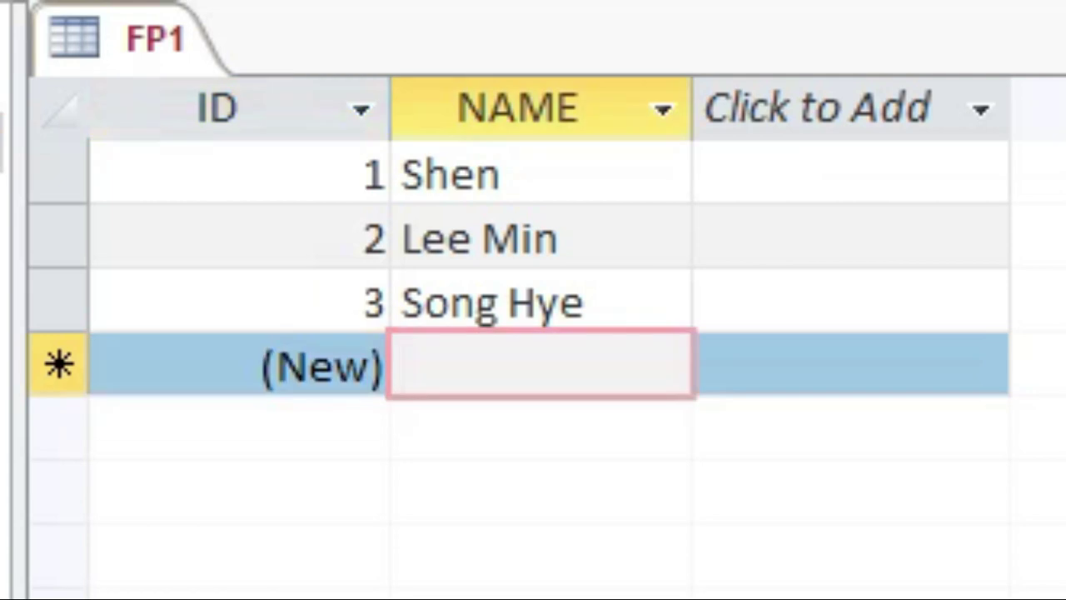
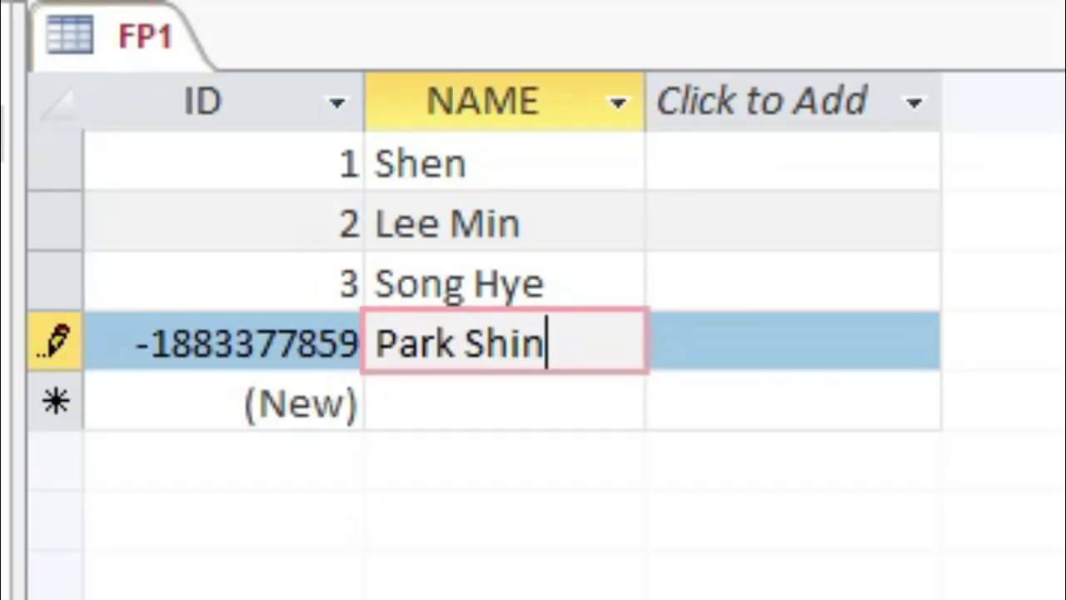
{"action": "key", "text": "Tab"}
{"action": "key", "text": "Tab"}
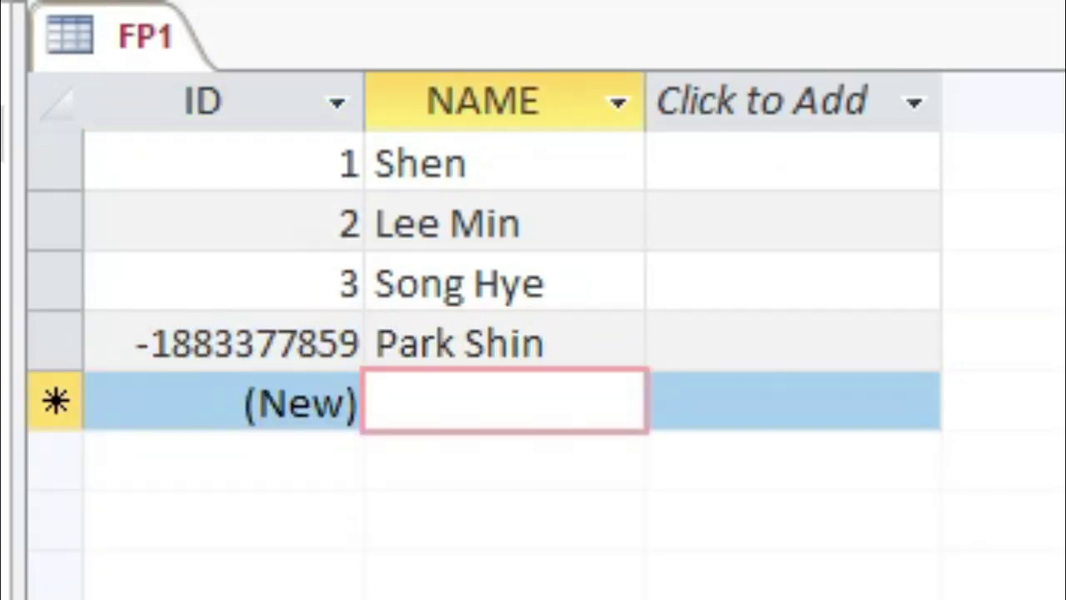
{"action": "type", "text": "Lee"}
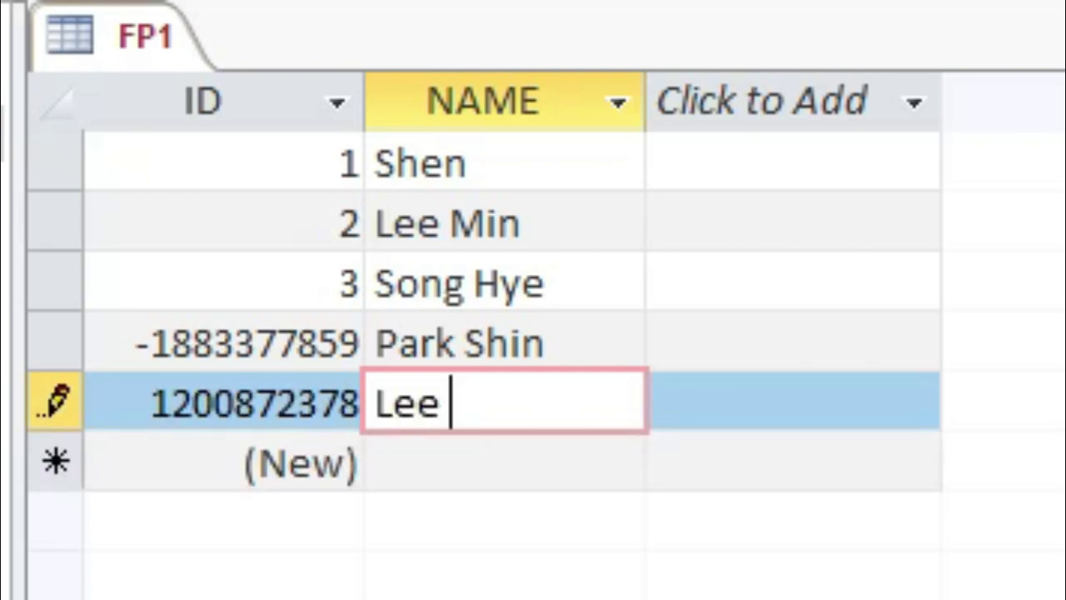
{"action": "key", "text": "Tab"}
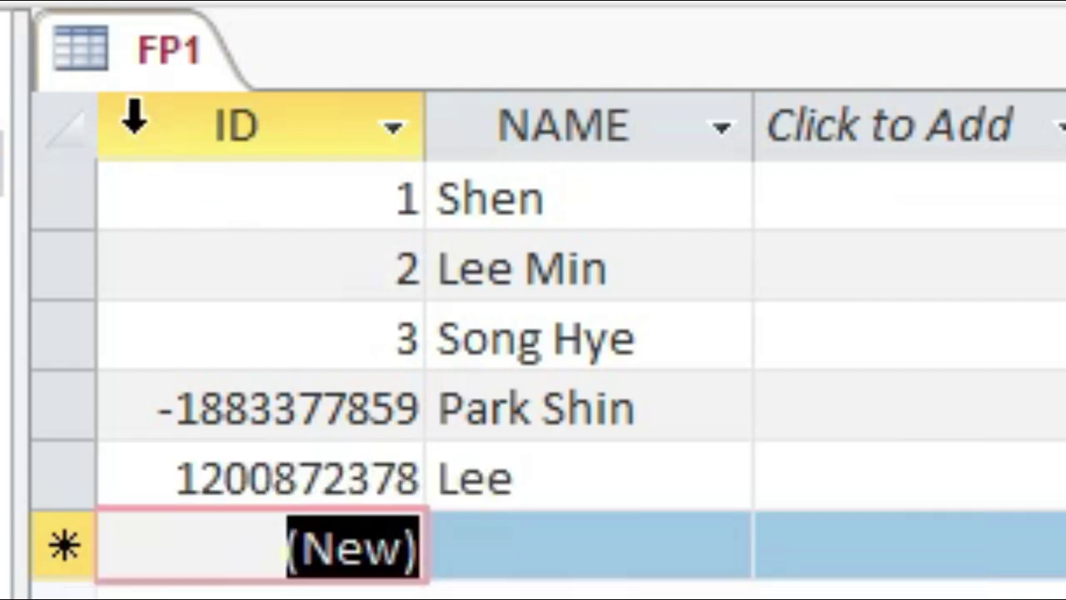
{"action": "right_click", "coordinate": [166, 51]}
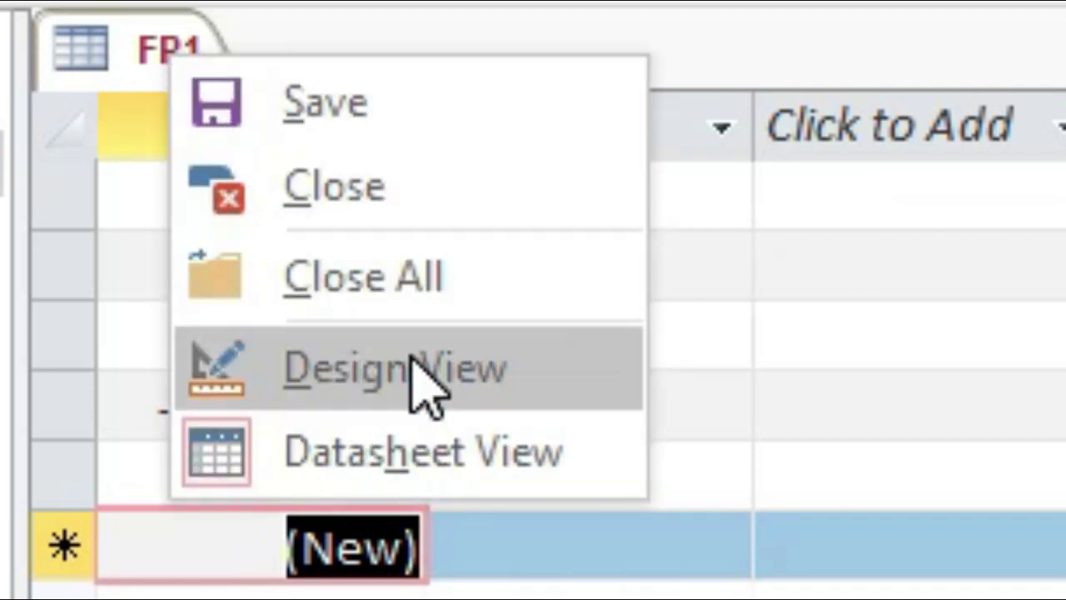
Change FP1's ID Field Size to Replication ID and confirm the data type warning.
{"action": "left_click", "coordinate": [415, 363]}
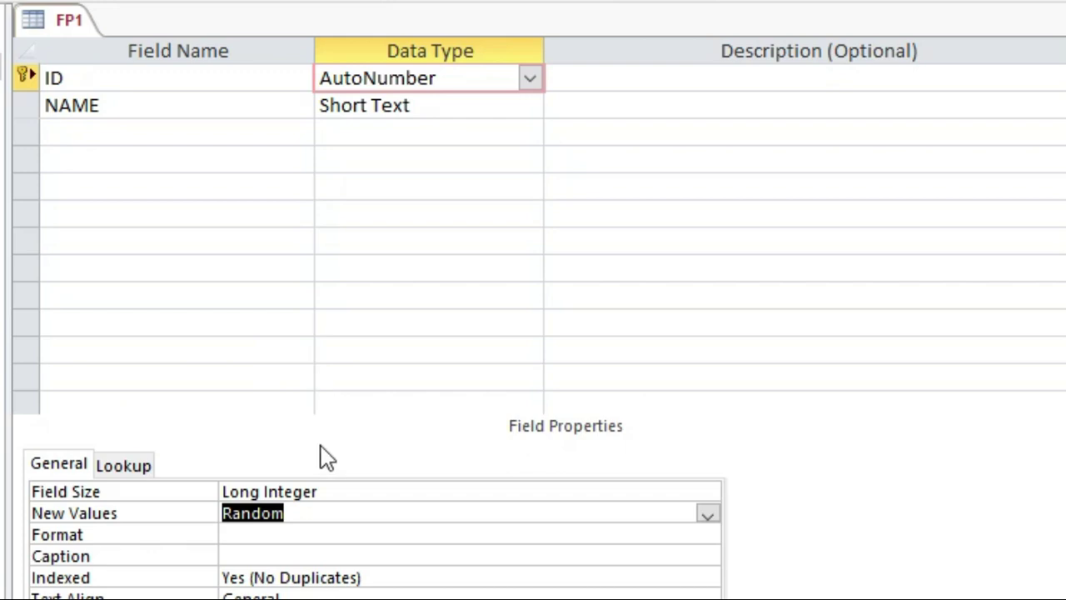
{"action": "left_click", "coordinate": [344, 492]}
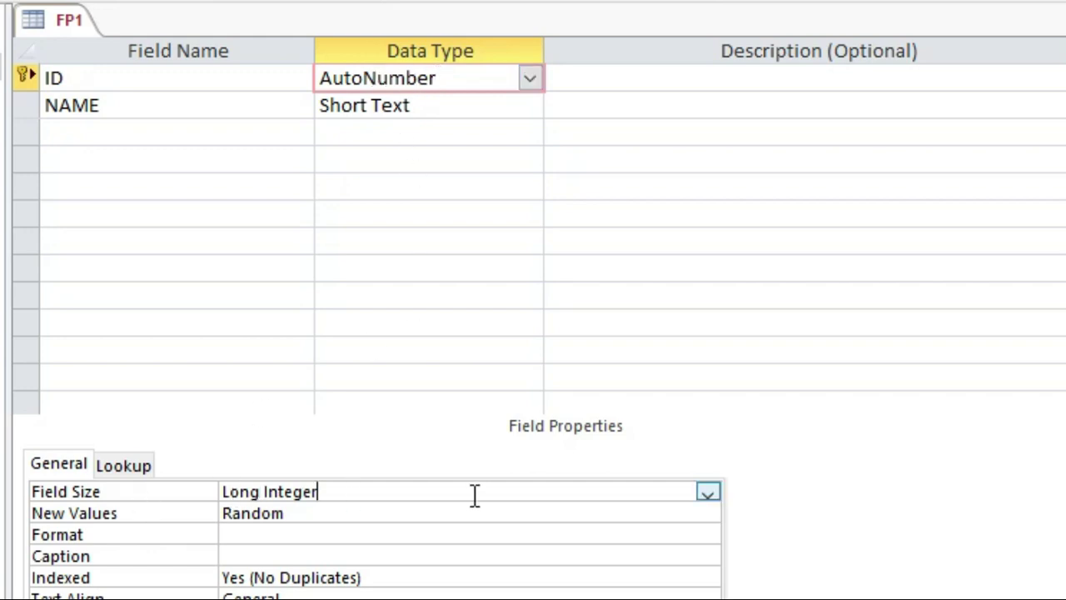
{"action": "left_click", "coordinate": [708, 493]}
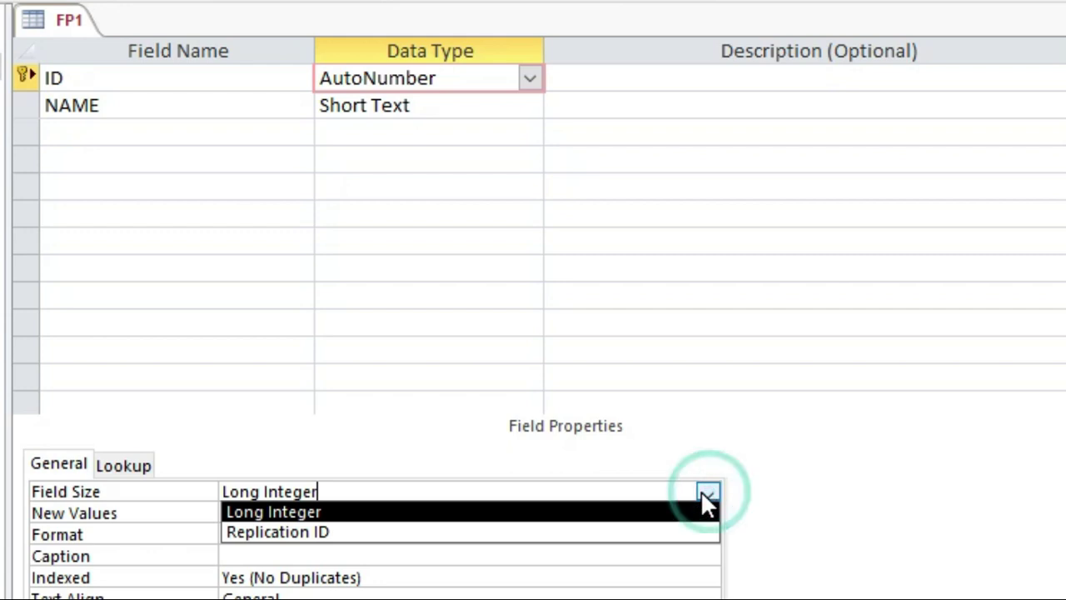
{"action": "left_click", "coordinate": [533, 538]}
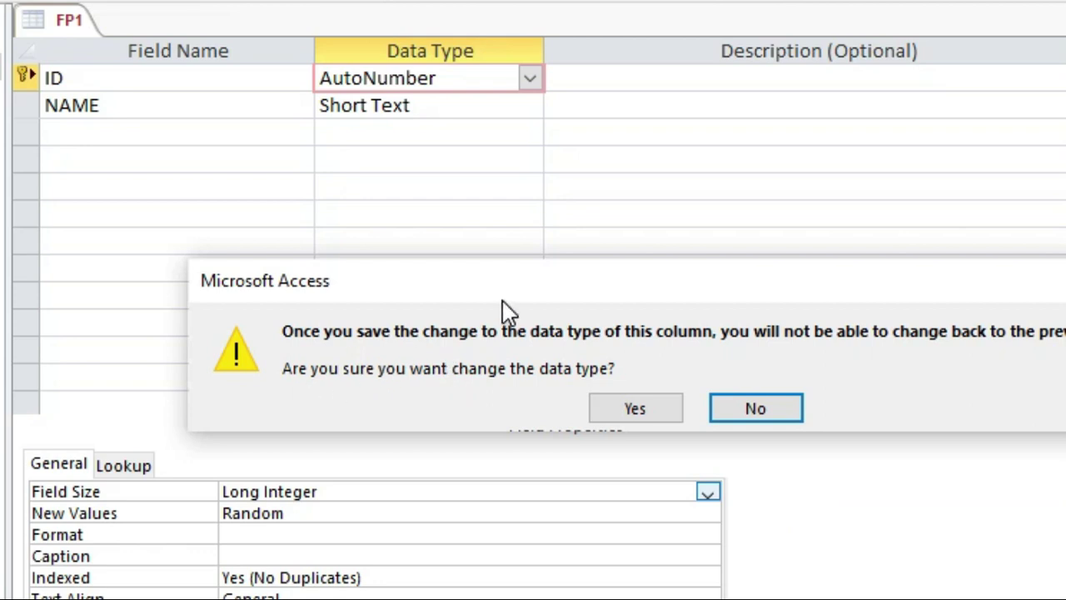
{"action": "left_click_drag", "start_coordinate": [513, 289], "coordinate": [383, 238]}
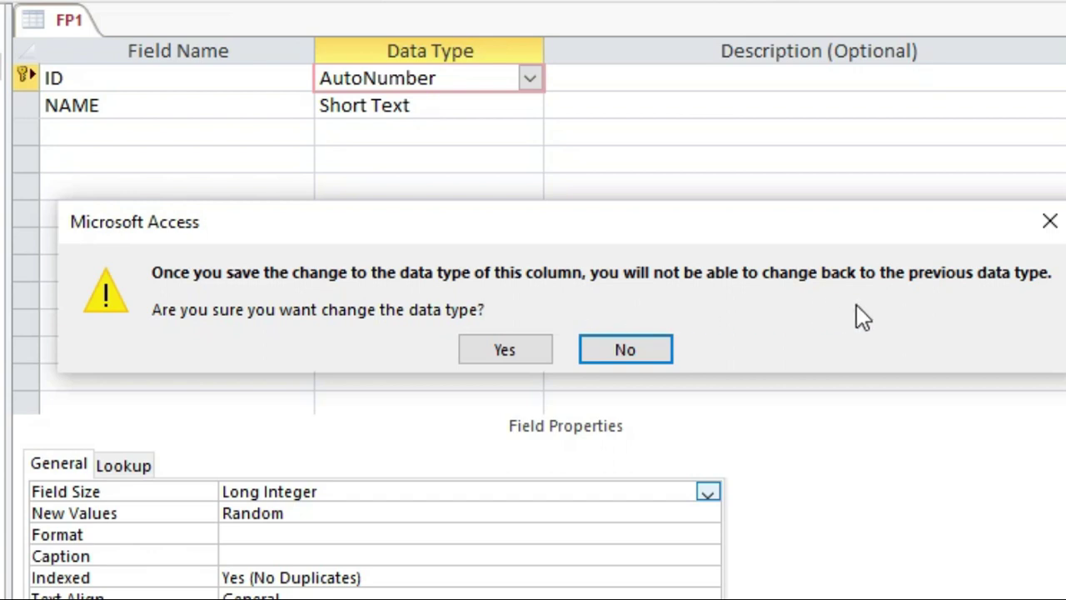
{"action": "key", "text": "Return"}
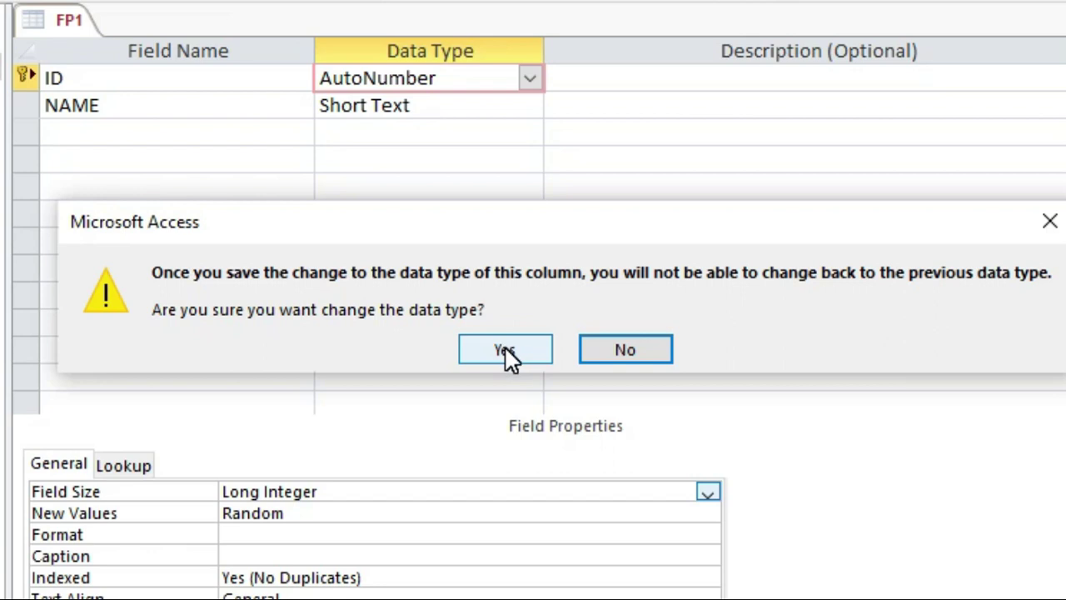
{"action": "left_click", "coordinate": [505, 351]}
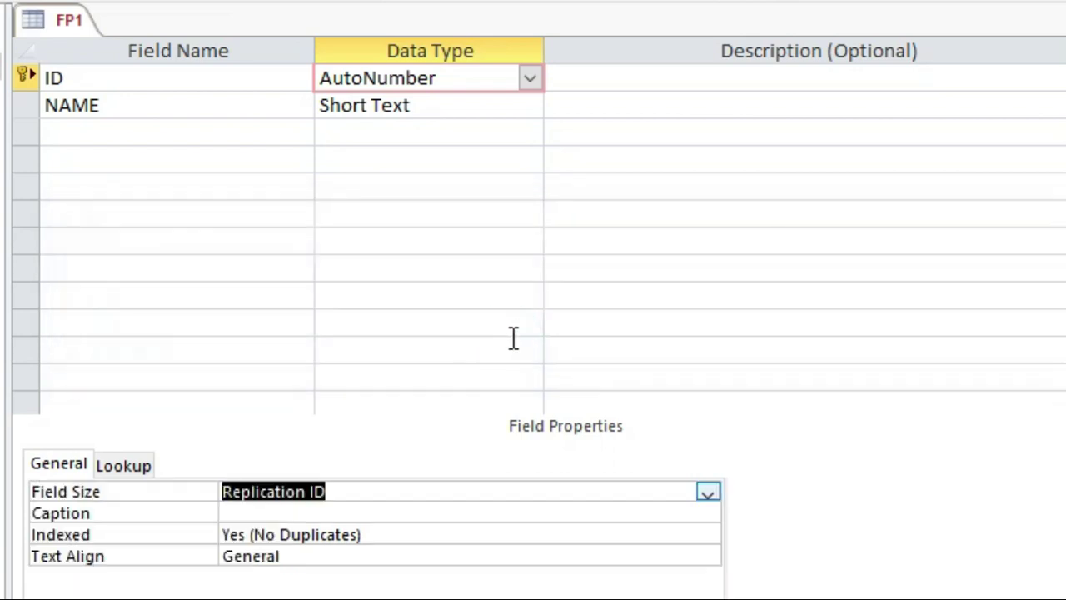
Save FP1 and view its datasheet, where IDs appear as GUIDs.
{"action": "right_click", "coordinate": [68, 25]}
{"action": "left_click", "coordinate": [136, 185]}
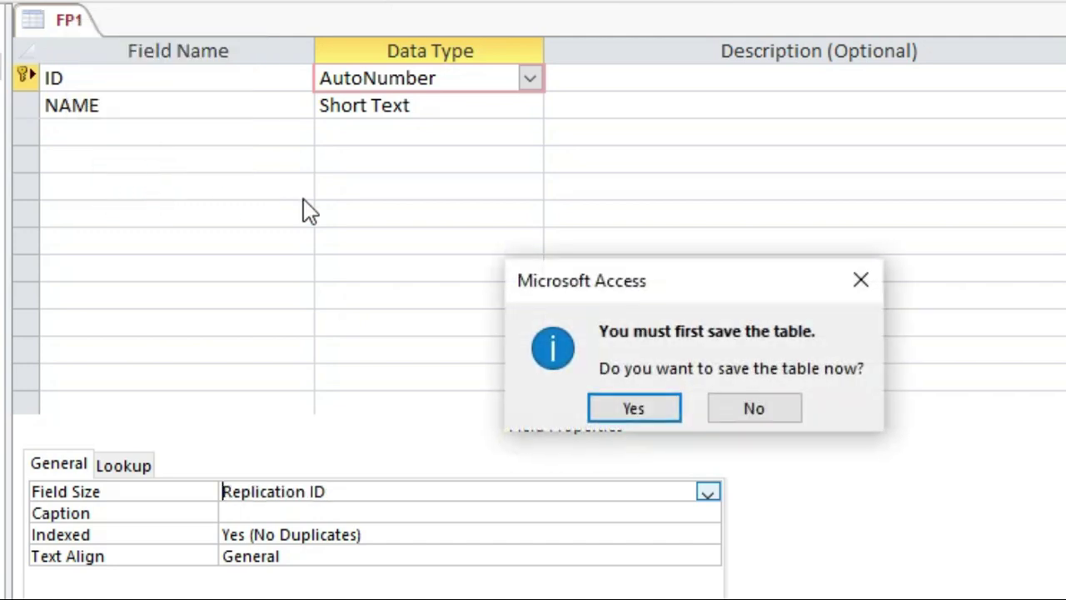
{"action": "left_click", "coordinate": [613, 407]}
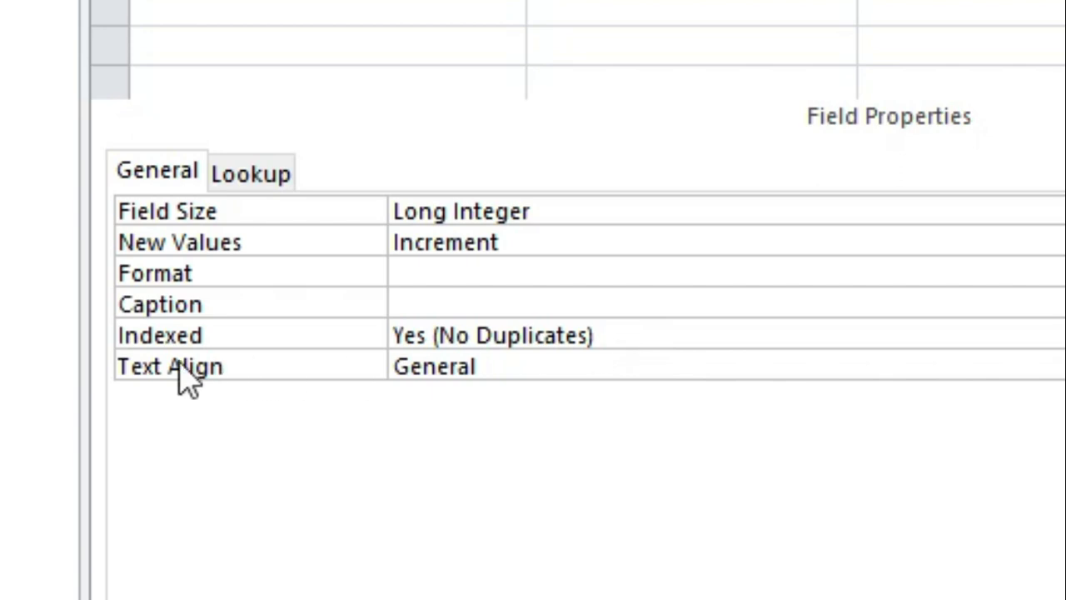
Keep the ID field's Text Align set to General.
{"action": "left_click", "coordinate": [573, 375]}
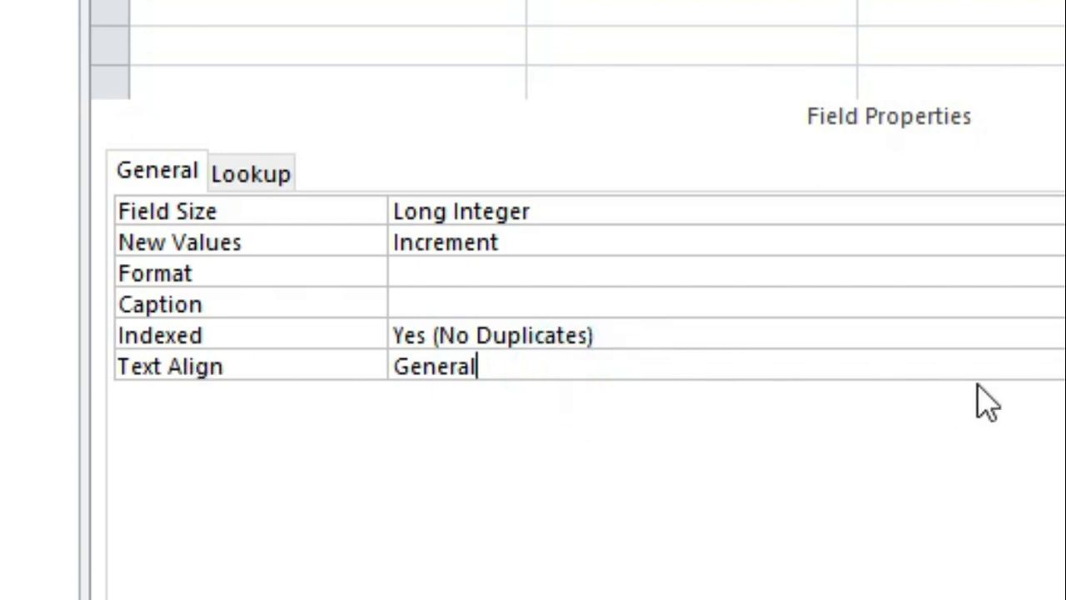
{"action": "left_click", "coordinate": [1062, 367]}
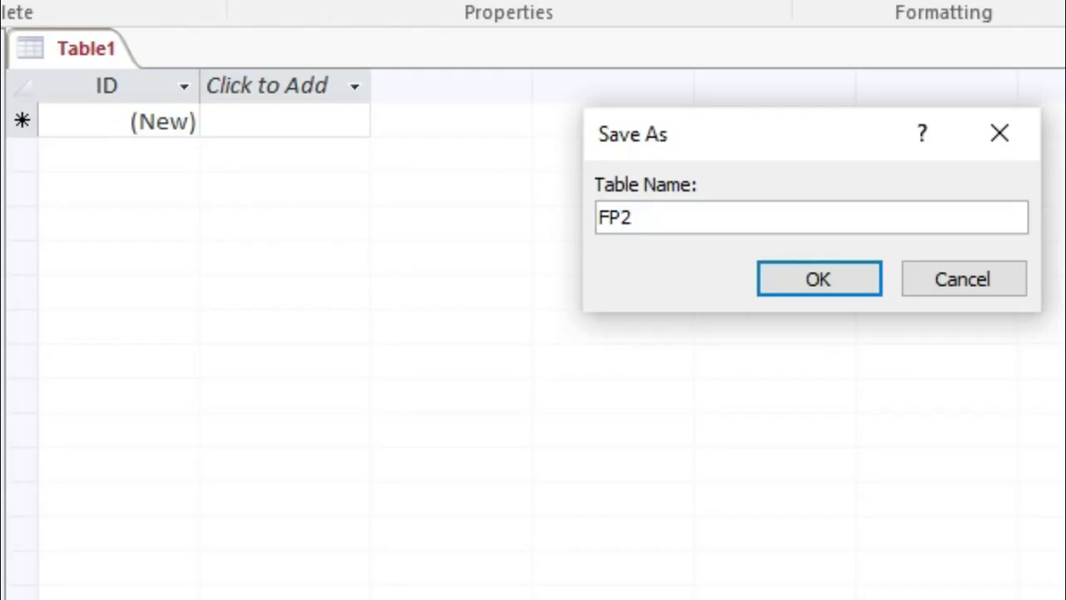
Save the new table as FP2 and make STUDID a Number field.
{"action": "key", "text": "Return"}
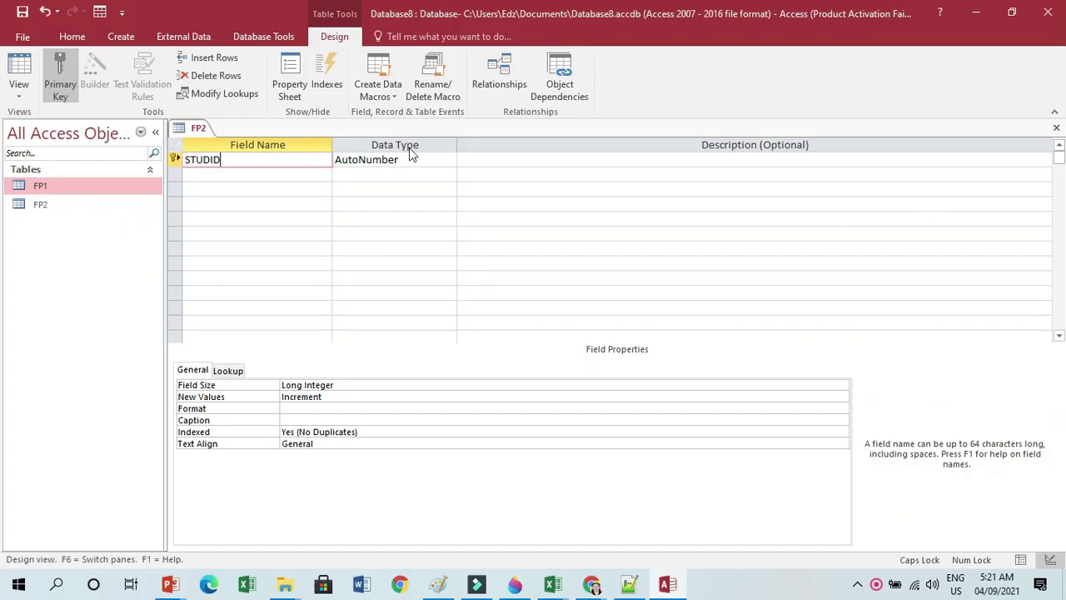
{"action": "left_click", "coordinate": [430, 156]}
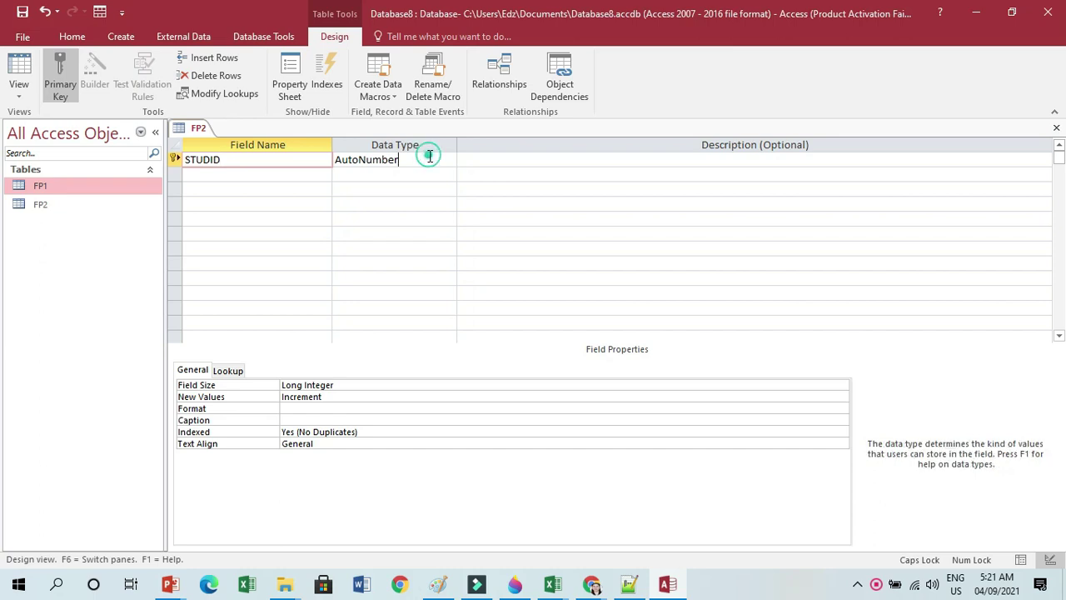
{"action": "left_click", "coordinate": [448, 160]}
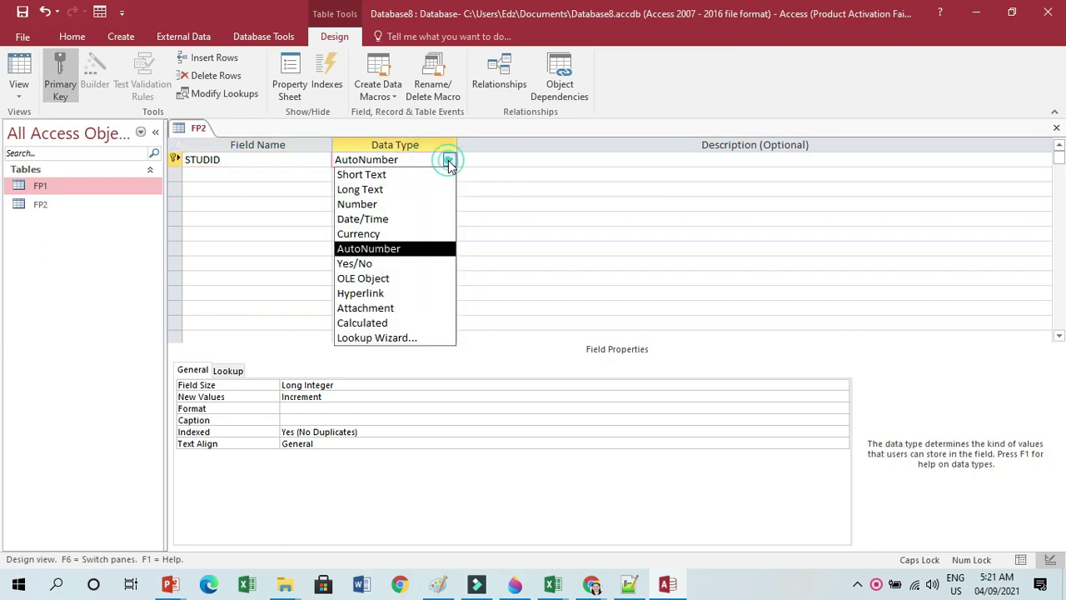
{"action": "left_click", "coordinate": [380, 207]}
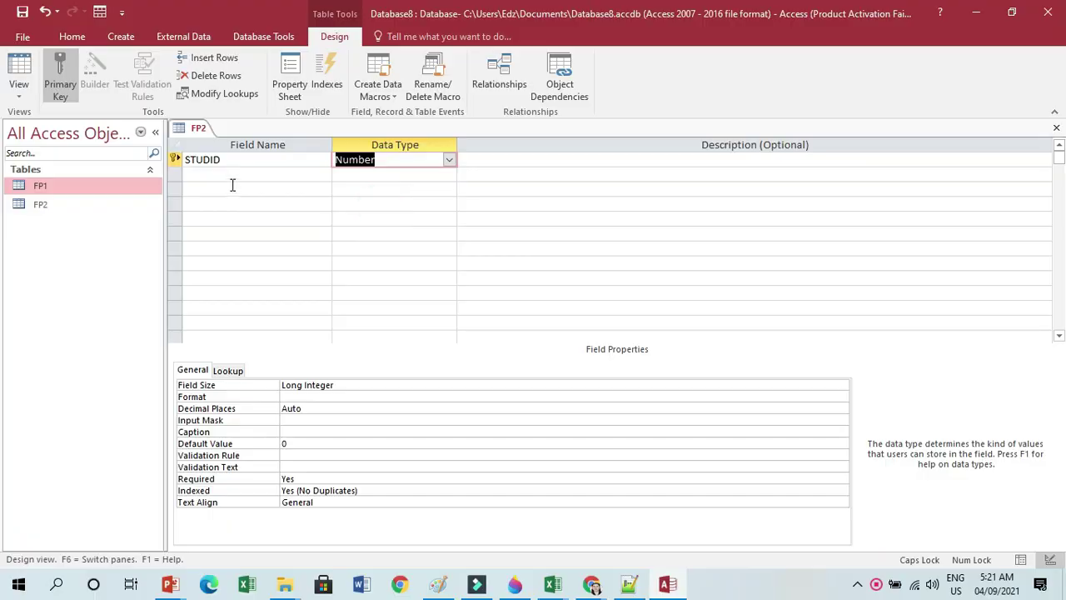
{"action": "left_click", "coordinate": [235, 172]}
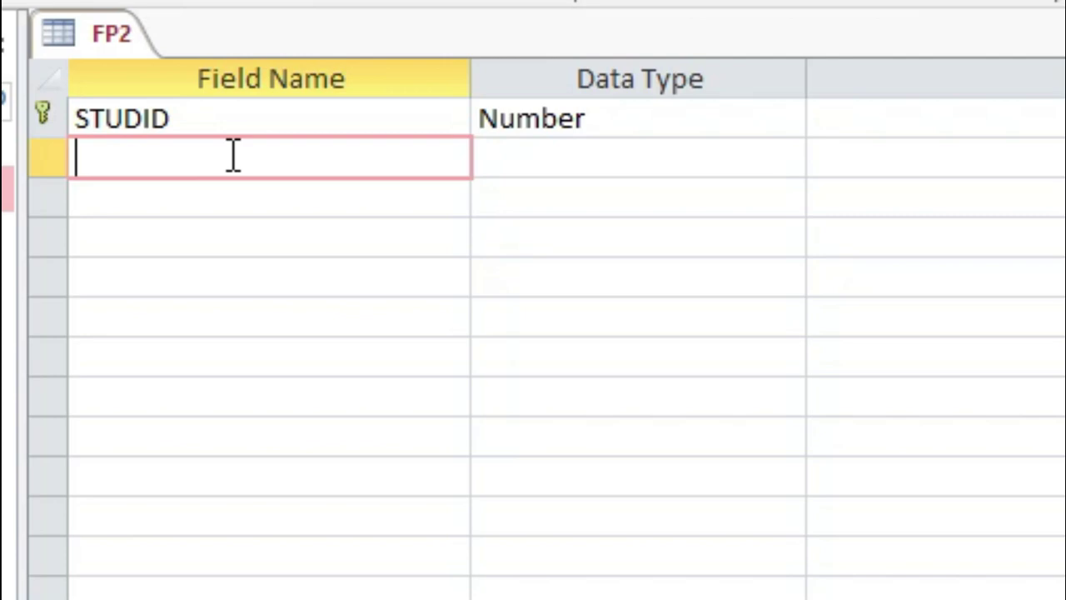
Add fields NAME, SURNAME, AGE, PINCODE, AMOUNT and DEPARTMENT to FP2.
{"action": "type", "text": "NAME"}
{"action": "key", "text": "Tab"}
{"action": "key", "text": "Return"}
{"action": "key", "text": "Tab"}
{"action": "key", "text": "Tab"}
{"action": "type", "text": "SURNAME"}
{"action": "key", "text": "Tab"}
{"action": "key", "text": "Tab"}
{"action": "key", "text": "Tab"}
{"action": "type", "text": "AGE"}
{"action": "key", "text": "Tab"}
{"action": "key", "text": "Tab"}
{"action": "key", "text": "Tab"}
{"action": "type", "text": "PINCODE"}
{"action": "key", "text": "Tab"}
{"action": "key", "text": "Tab"}
{"action": "key", "text": "Tab"}
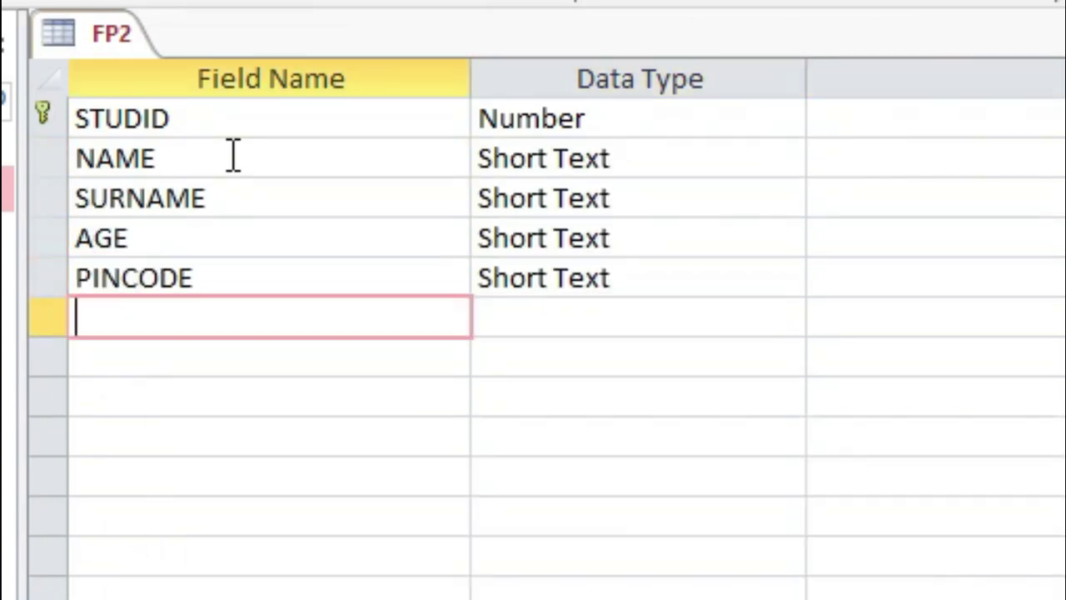
{"action": "type", "text": "AMOUNT"}
{"action": "key", "text": "Tab"}
{"action": "key", "text": "Tab"}
{"action": "key", "text": "Tab"}
{"action": "type", "text": "DEPARTMENT"}
{"action": "key", "text": "Tab"}
Set AMOUNT's data type to Currency and AGE's to Number.
{"action": "left_click", "coordinate": [787, 317]}
{"action": "left_click", "coordinate": [608, 524]}
{"action": "left_click", "coordinate": [812, 238]}
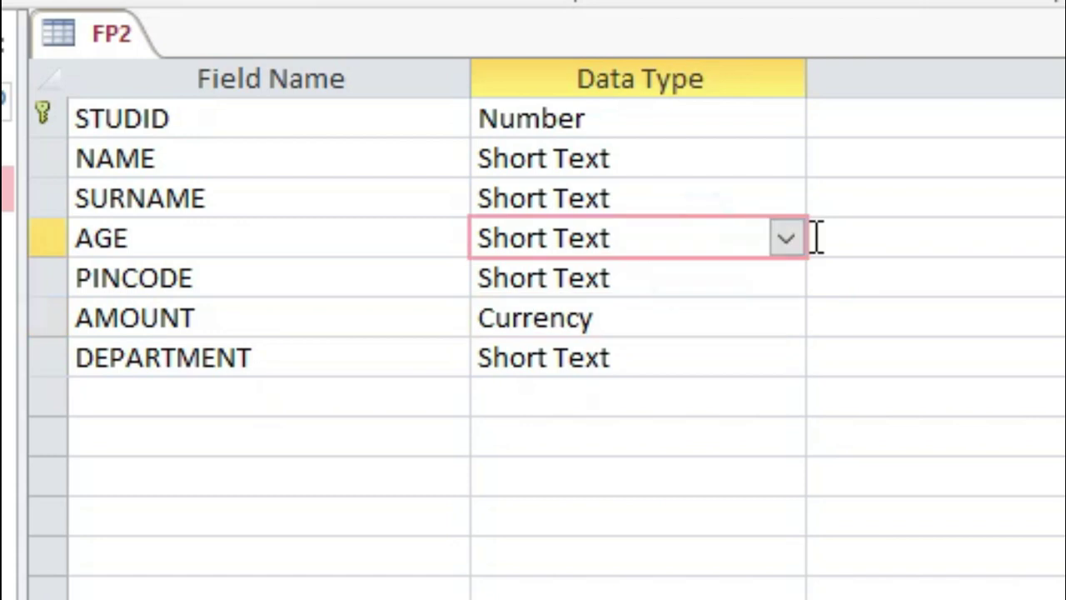
{"action": "type", "text": "n"}
{"action": "key", "text": "ctrl+Home"}
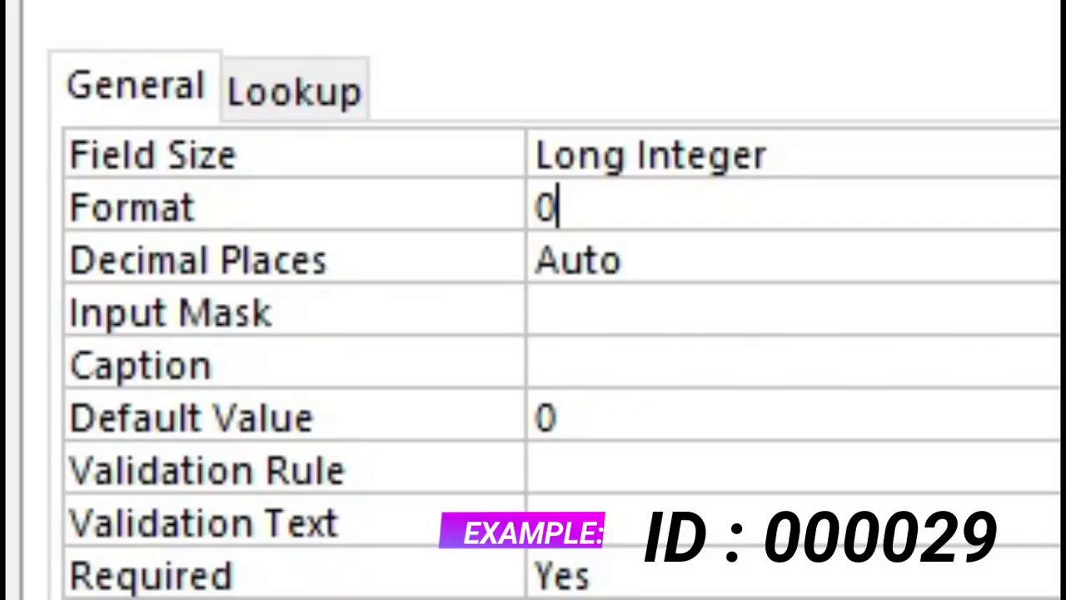
Give STUDID the Format 000000 and NAME the lowercase Format <.
{"action": "type", "text": "000000"}
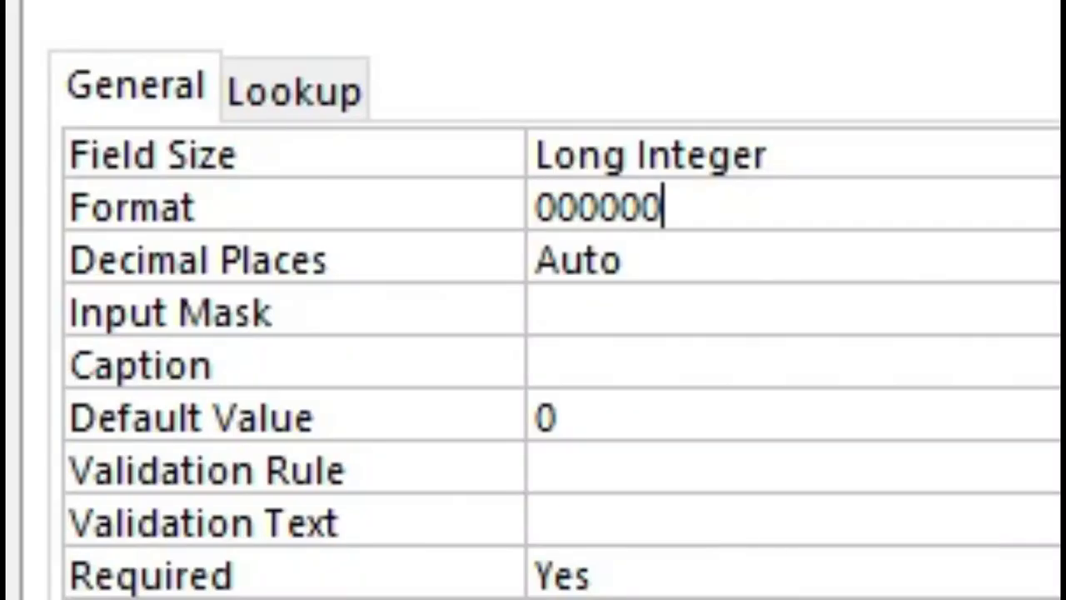
{"action": "left_click", "coordinate": [459, 89]}
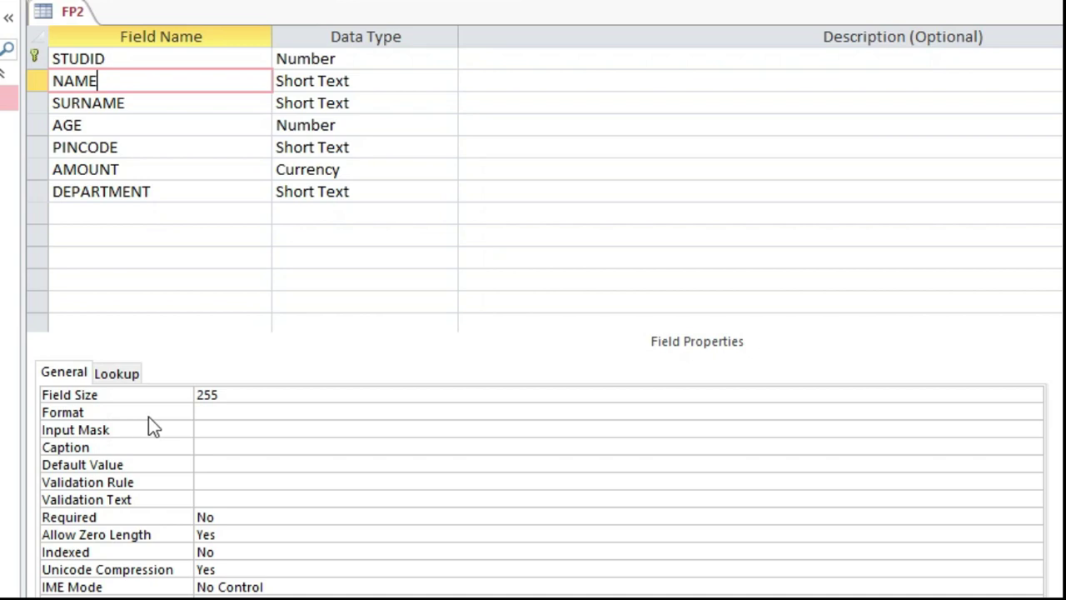
{"action": "left_click", "coordinate": [207, 411]}
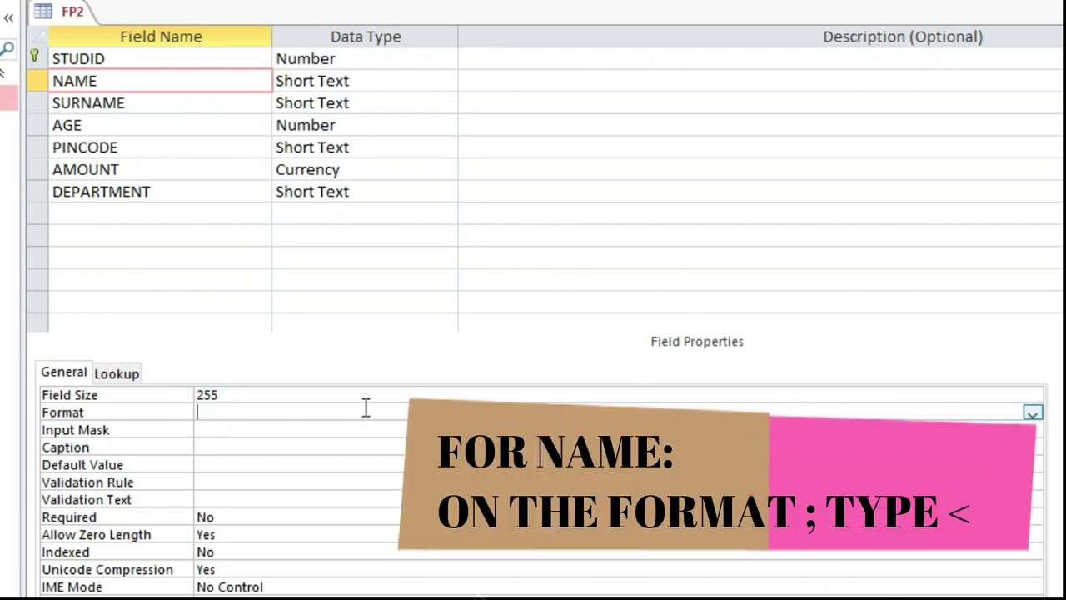
{"action": "type", "text": "<"}
{"action": "key", "text": "Return"}
Give SURNAME the uppercase Format >.
{"action": "left_click", "coordinate": [163, 99]}
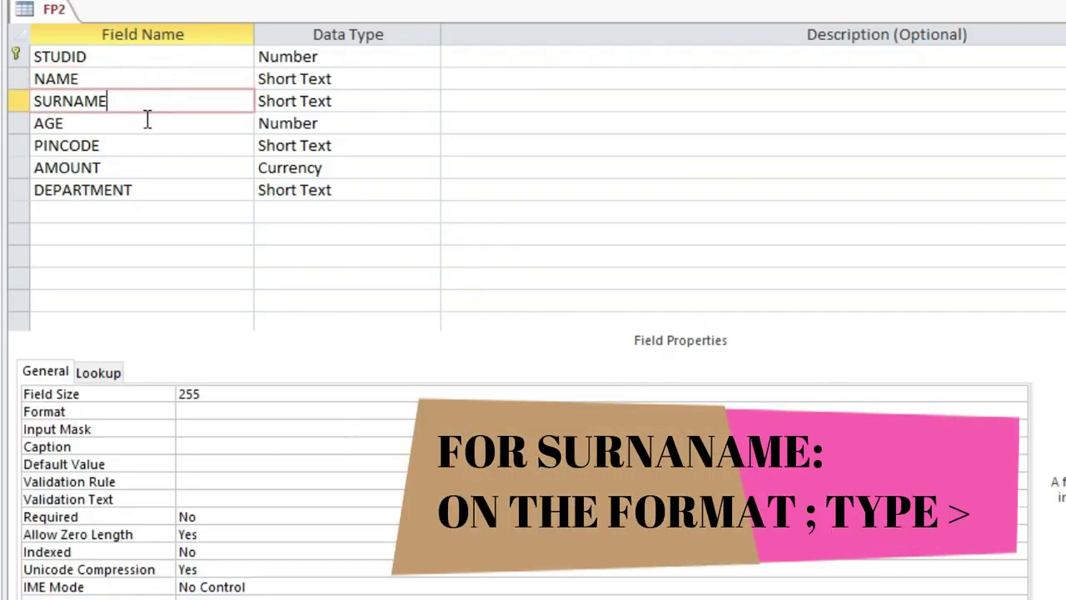
{"action": "left_click", "coordinate": [203, 412]}
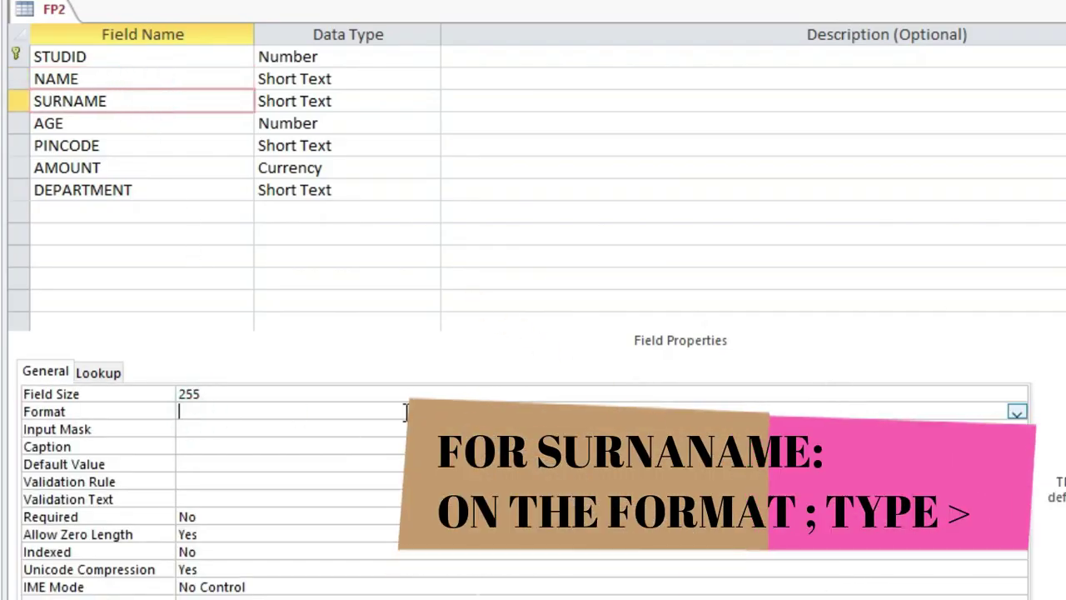
{"action": "type", "text": ">"}
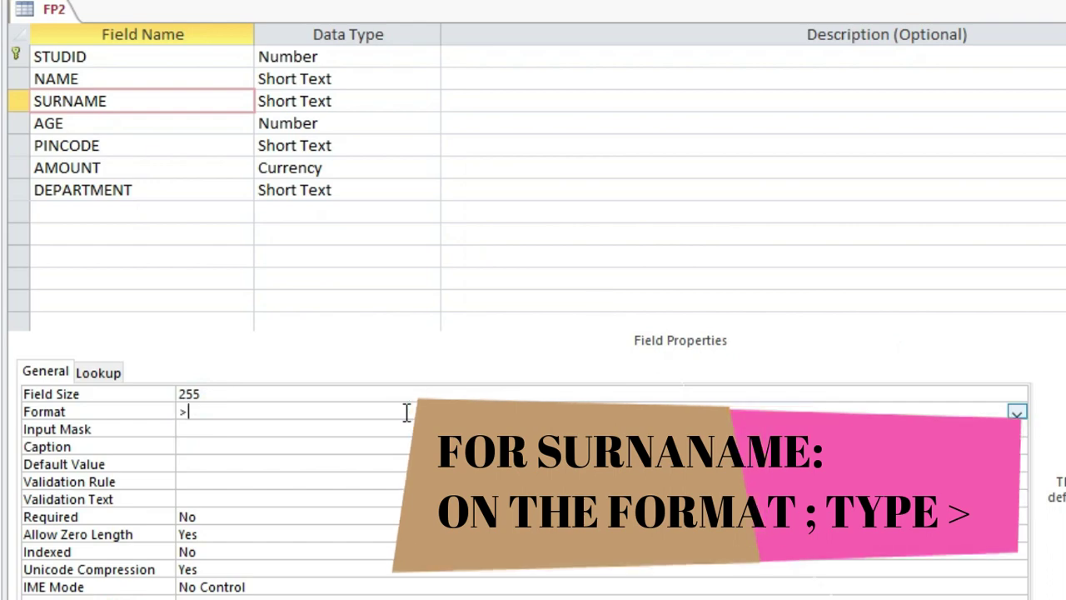
{"action": "key", "text": "Return"}
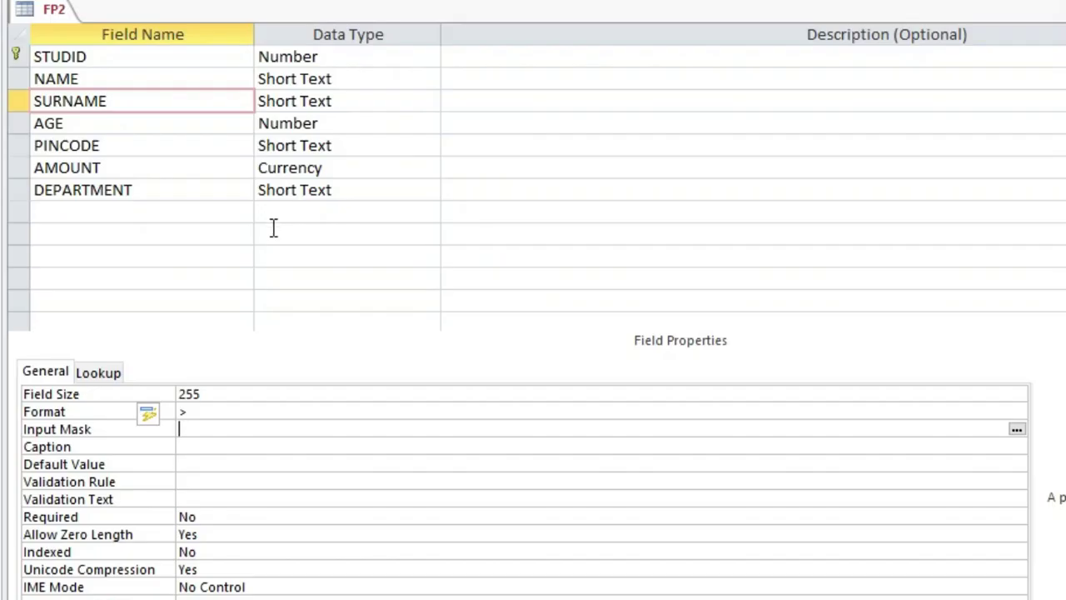
{"action": "left_click", "coordinate": [119, 132]}
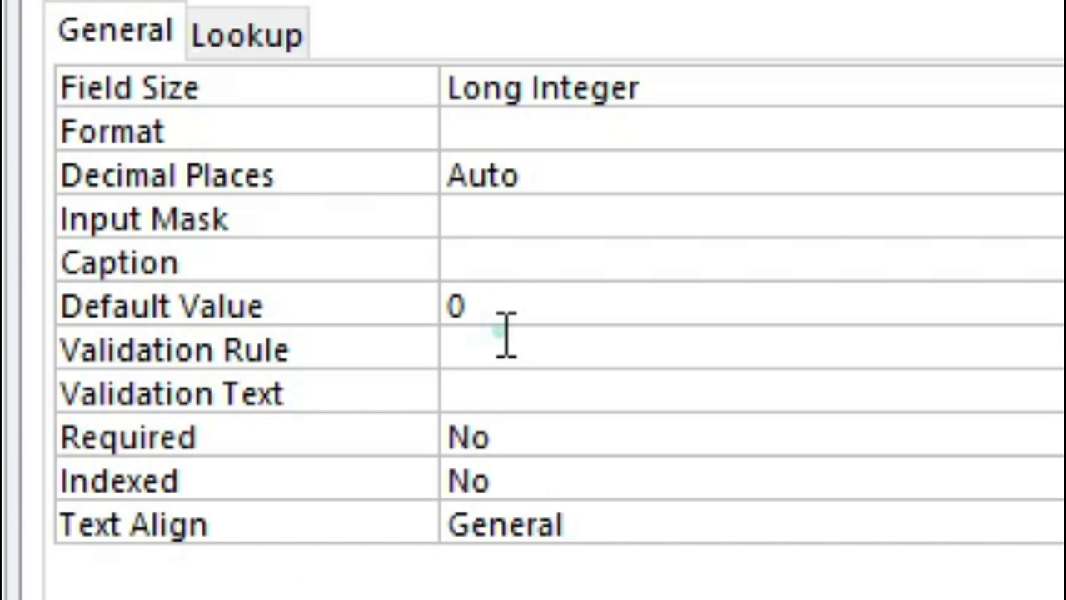
Give AGE the validation rule >=18 with the message 'ONLY 18 YEARS OLD AND ABOVE'.
{"action": "left_click", "coordinate": [502, 335]}
{"action": "type", "text": ">=18"}
{"action": "left_click", "coordinate": [448, 391]}
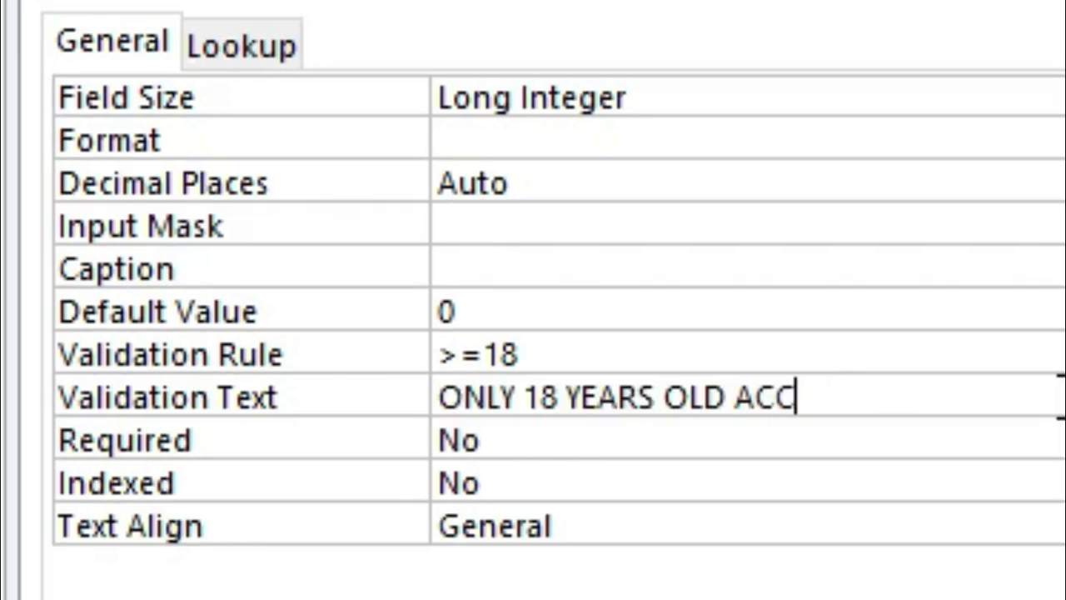
{"action": "key", "text": "BackSpace"}
{"action": "key", "text": "BackSpace"}
{"action": "key", "text": "BackSpace"}
{"action": "key", "text": "BackSpace"}
{"action": "key", "text": "BackSpace"}
{"action": "key", "text": "BackSpace"}
{"action": "key", "text": "BackSpace"}
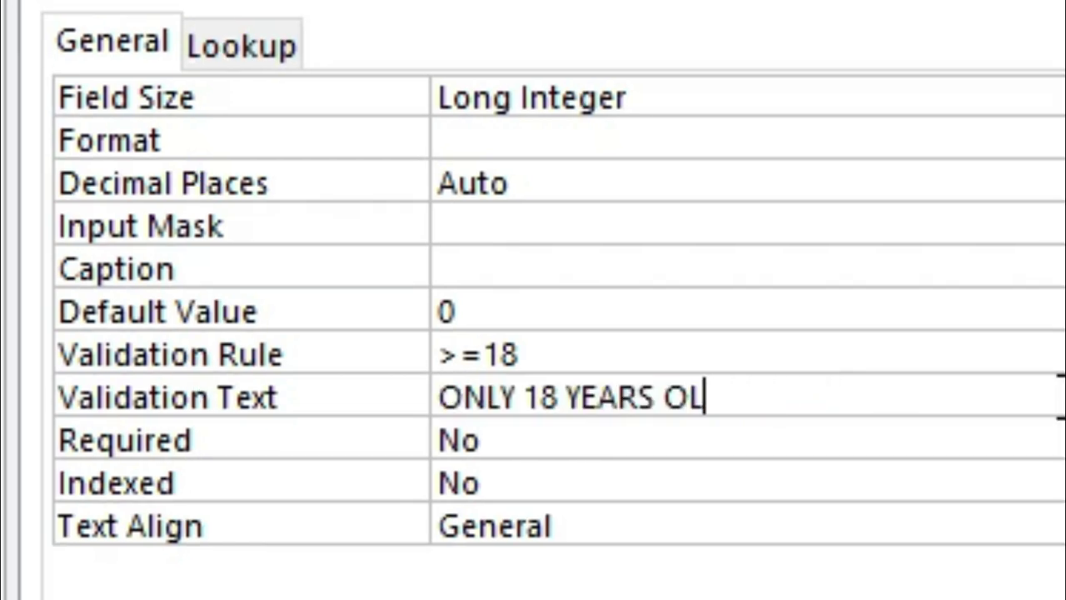
{"action": "type", "text": "OLD AND ABOVE"}
{"action": "key", "text": "Return"}
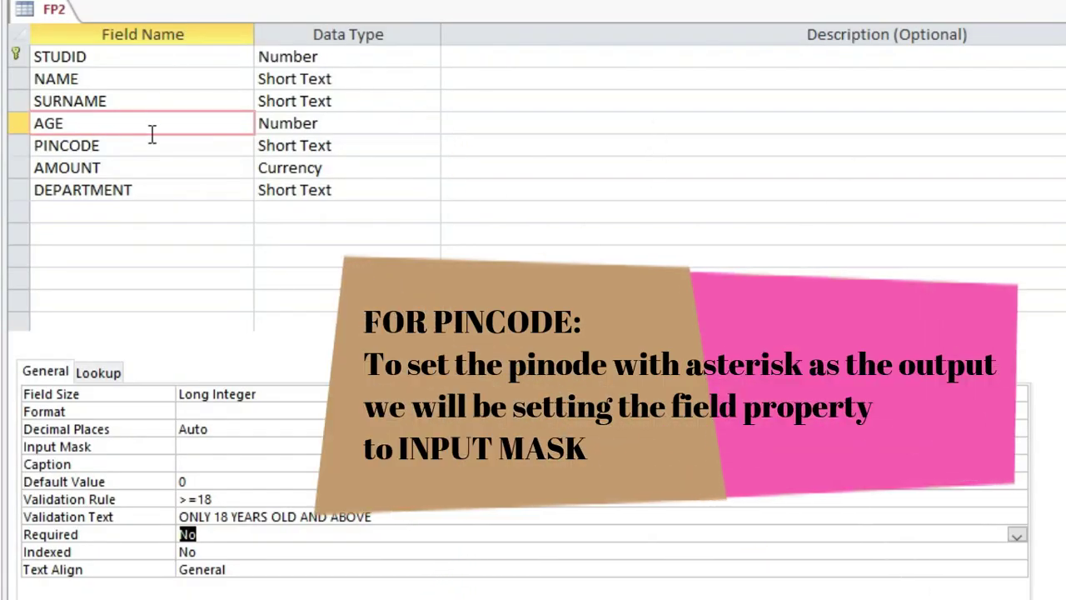
Apply the Password input mask to PINCODE with the Input Mask Wizard, saving the table first.
{"action": "left_click", "coordinate": [145, 147]}
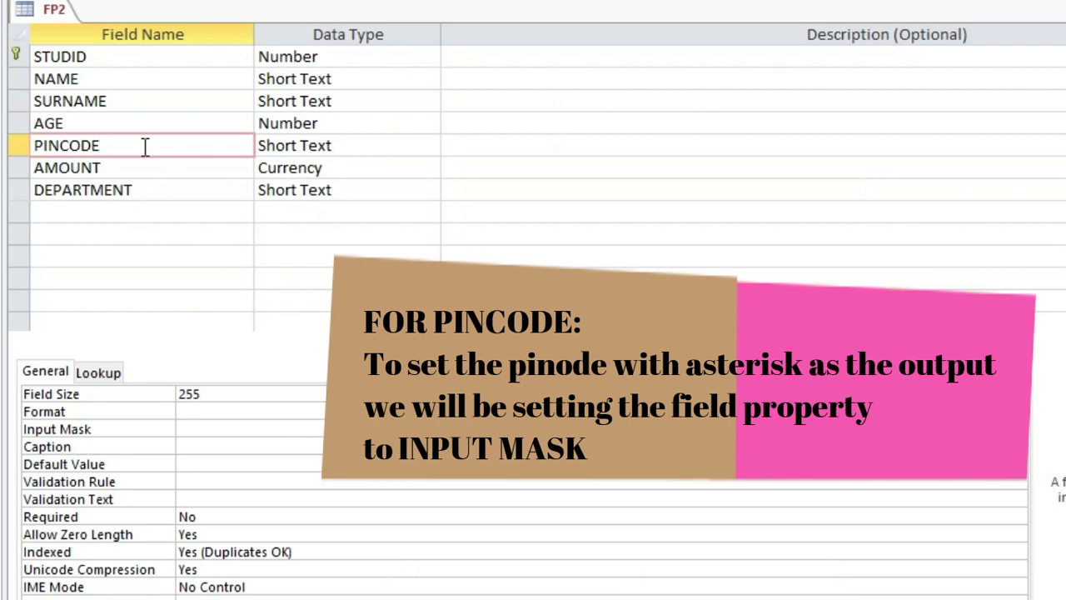
{"action": "left_click", "coordinate": [198, 427]}
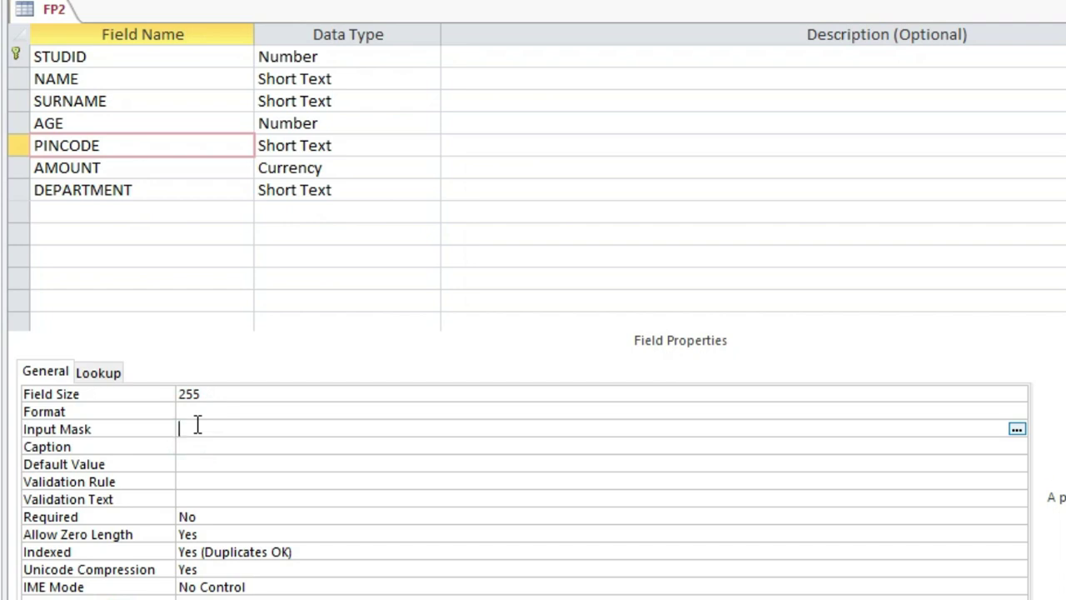
{"action": "left_click", "coordinate": [1017, 429]}
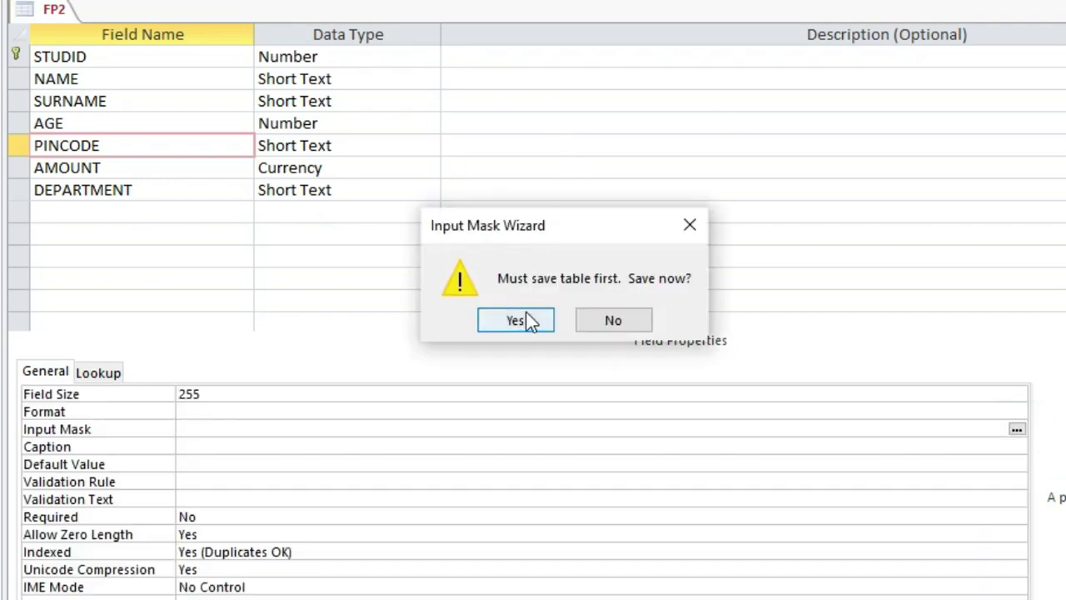
{"action": "left_click", "coordinate": [524, 319]}
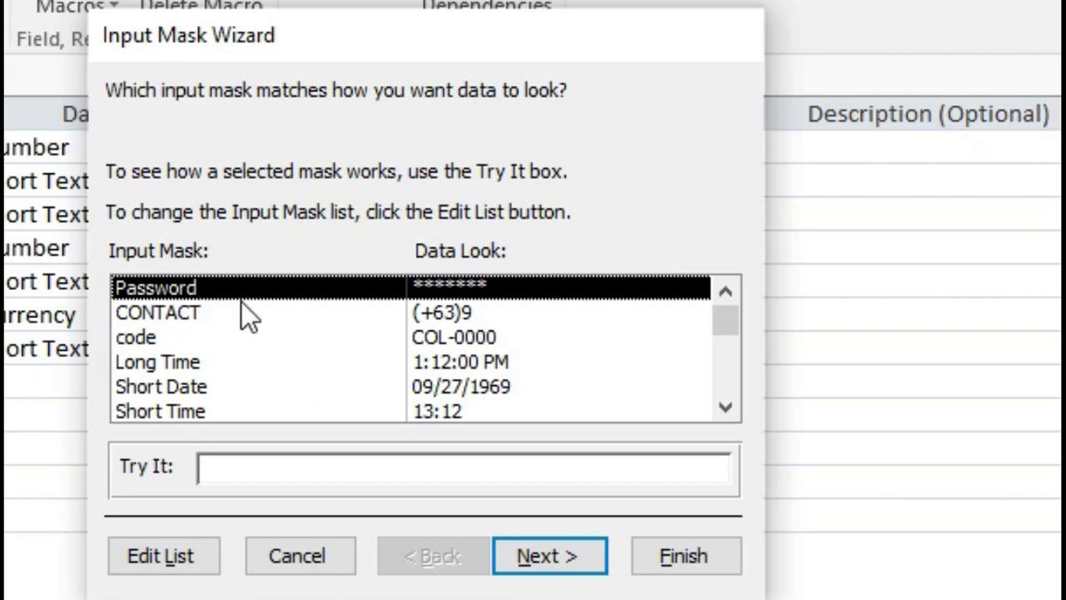
{"action": "scroll", "coordinate": [615, 362], "scroll_direction": "down", "scroll_amount": 1}
{"action": "scroll", "coordinate": [615, 362], "scroll_direction": "up", "scroll_amount": 1}
{"action": "left_click", "coordinate": [543, 560]}
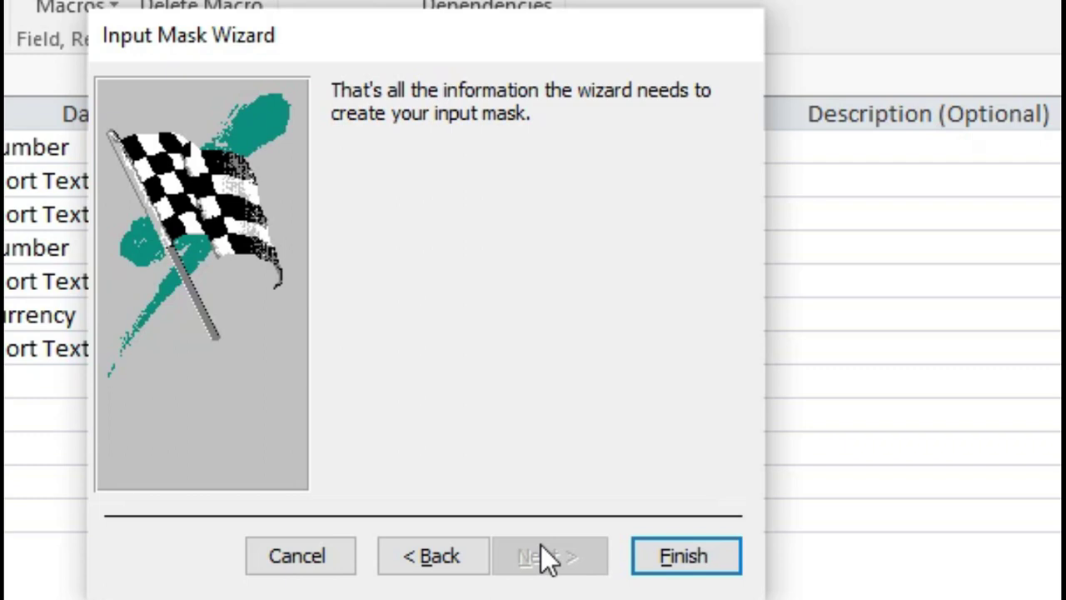
{"action": "left_click", "coordinate": [689, 556]}
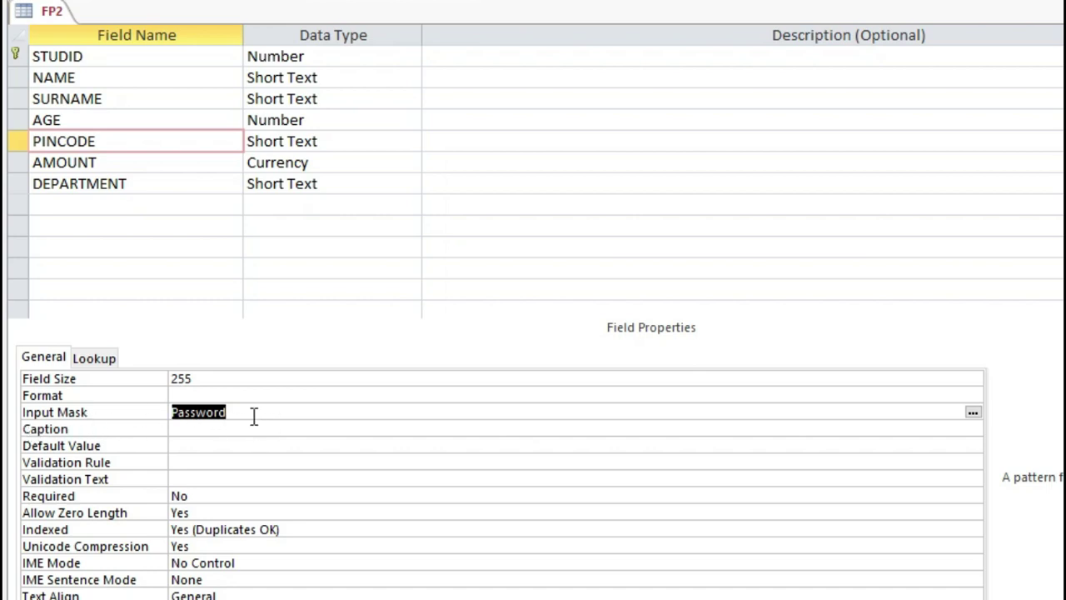
Set the DEPARTMENT field's Default Value to ="CUSTOMER SERVICE".
{"action": "left_click", "coordinate": [102, 161]}
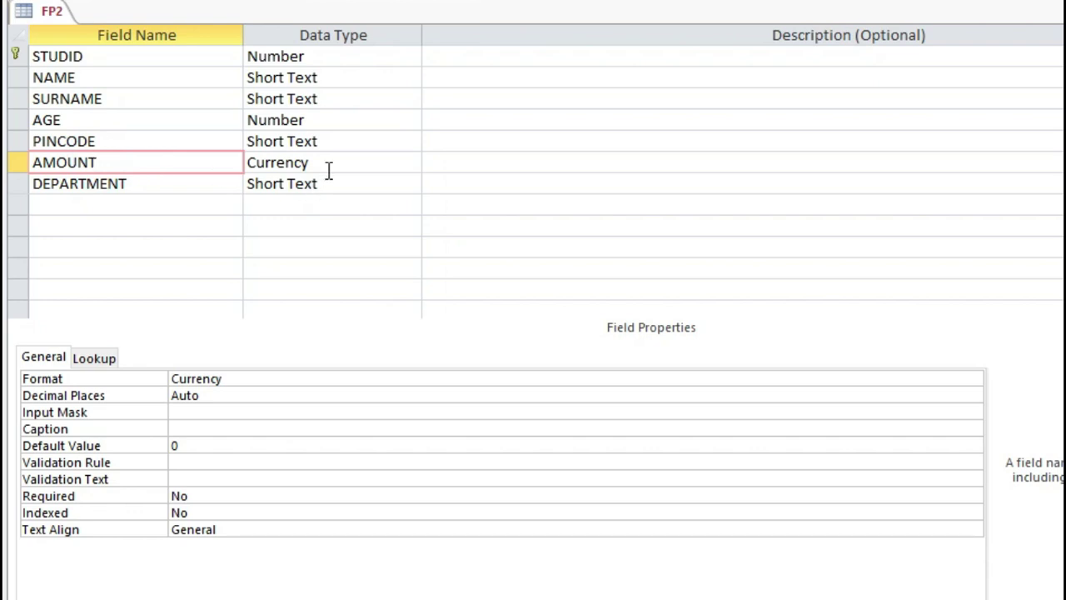
{"action": "left_click", "coordinate": [166, 185]}
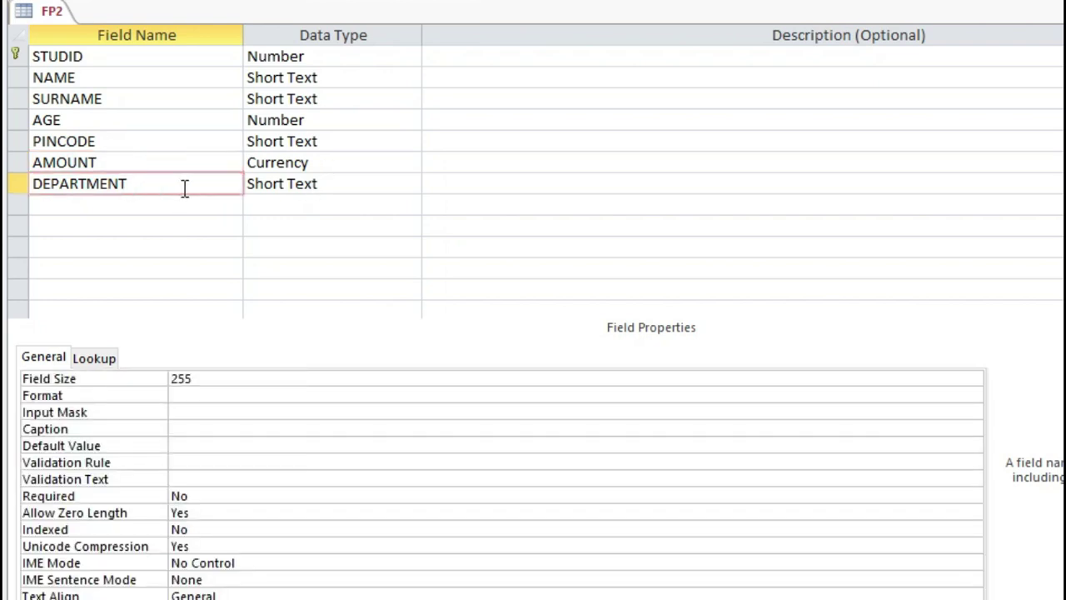
{"action": "left_click", "coordinate": [199, 442]}
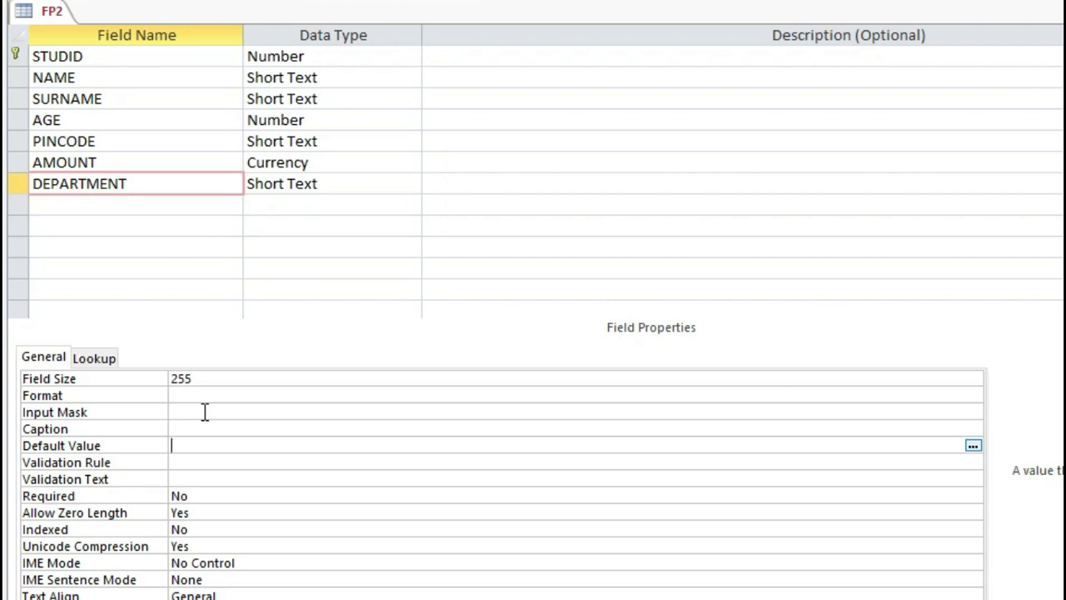
{"action": "type", "text": "=\"CUST"}
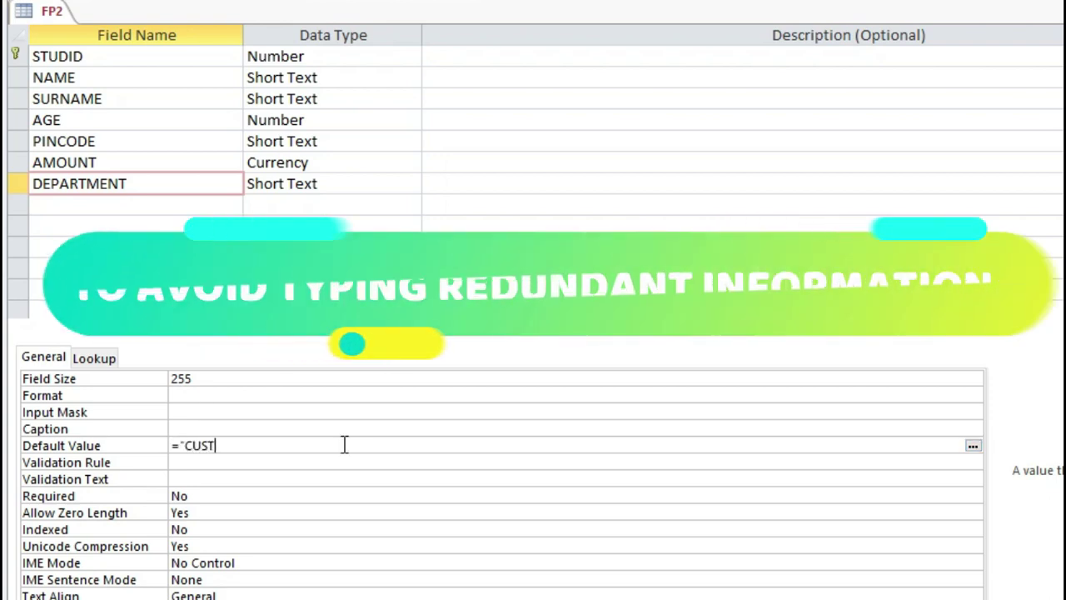
{"action": "type", "text": "OMER S"}
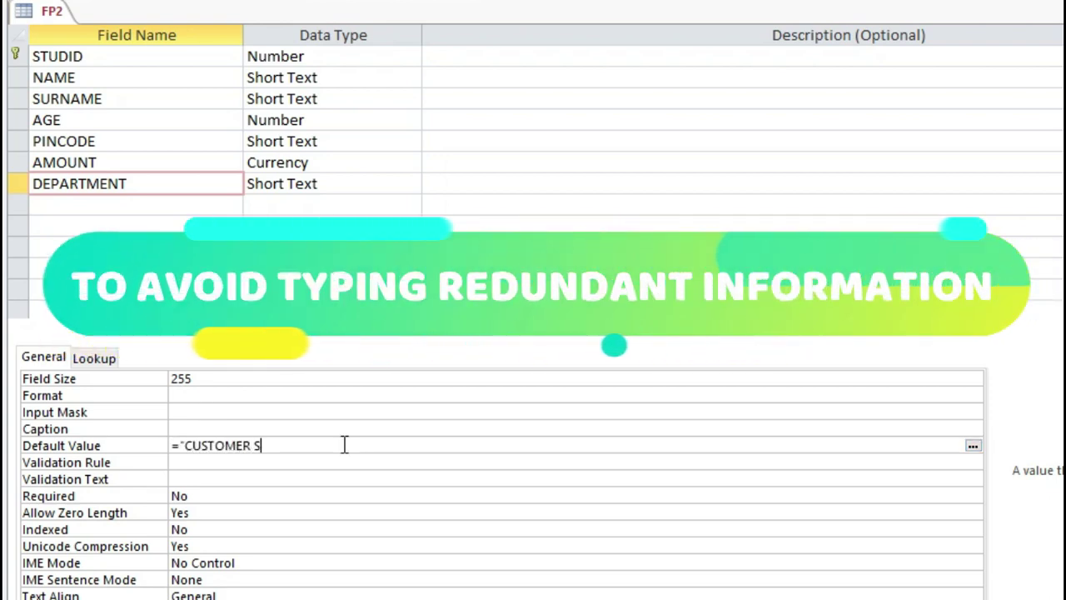
{"action": "type", "text": "ERVICE"}
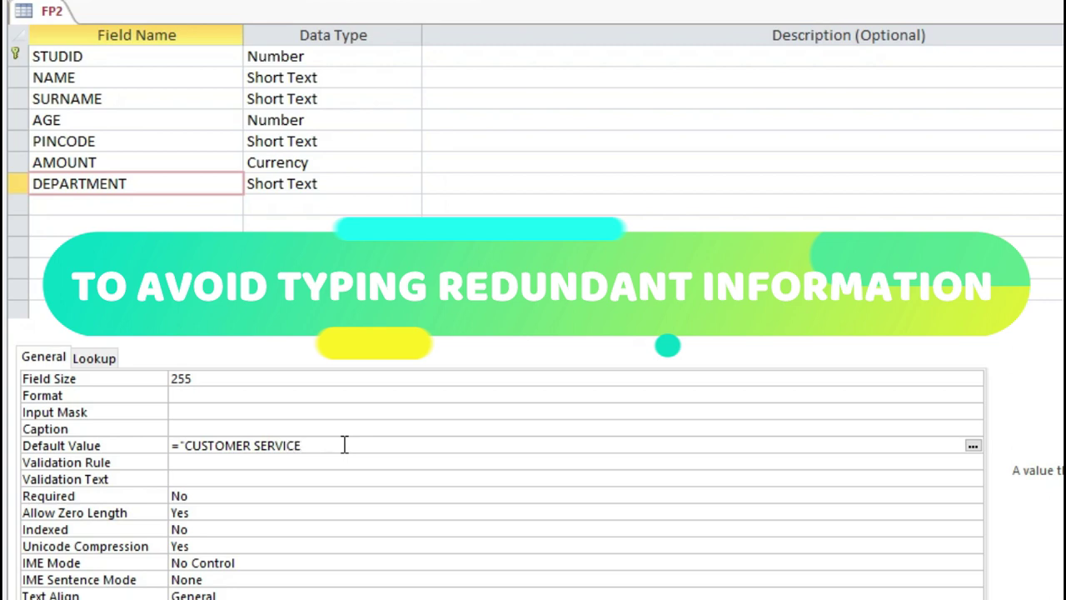
{"action": "type", "text": "\""}
{"action": "key", "text": "Return"}
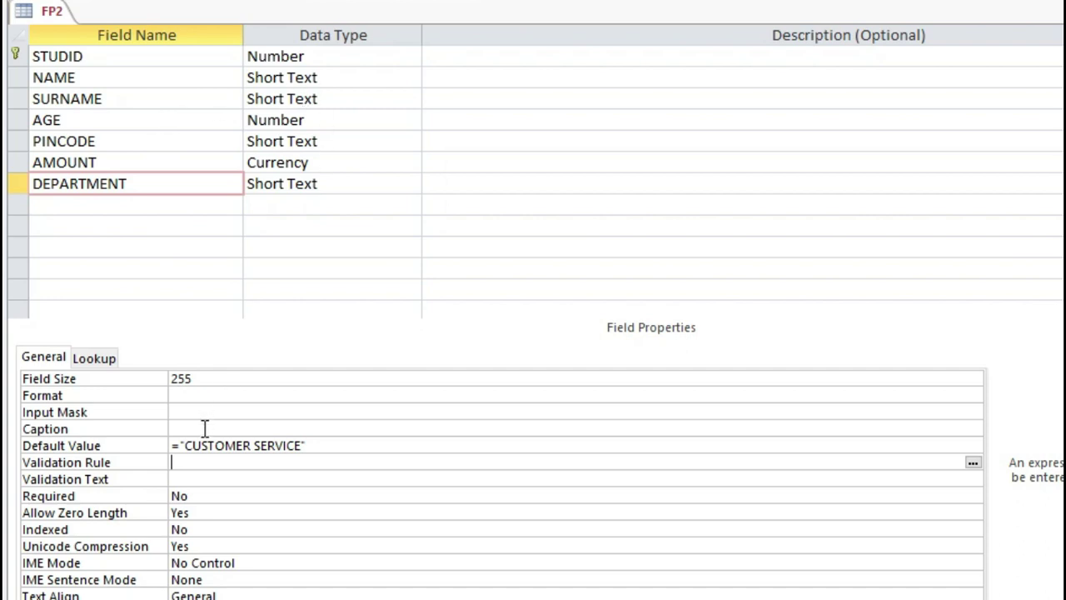
Confirm STUDID is required, then set Required to Yes for NAME and SURNAME.
{"action": "left_click", "coordinate": [207, 495]}
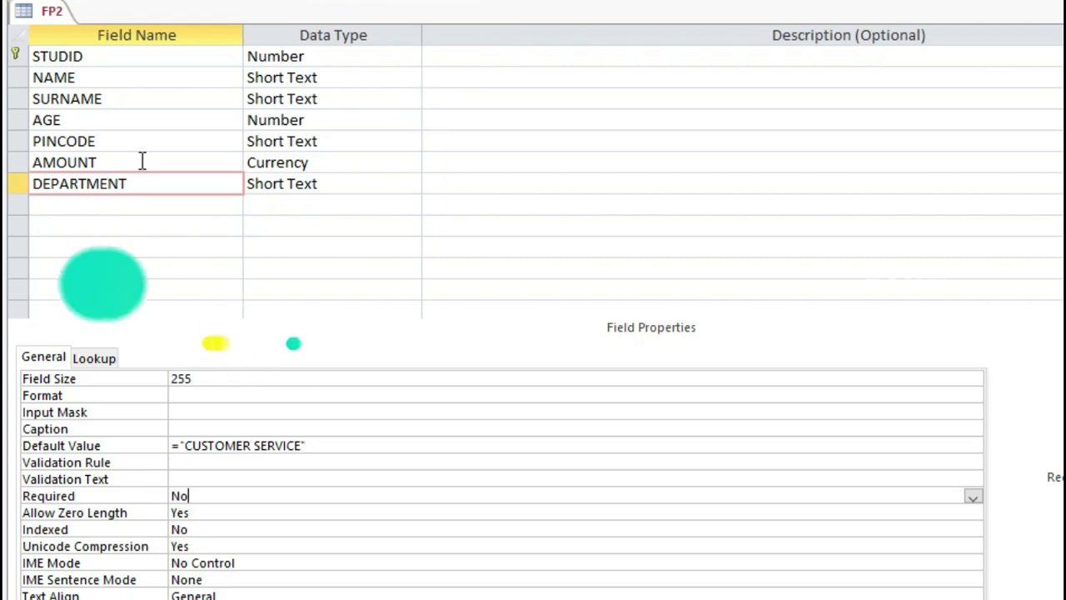
{"action": "left_click", "coordinate": [177, 60]}
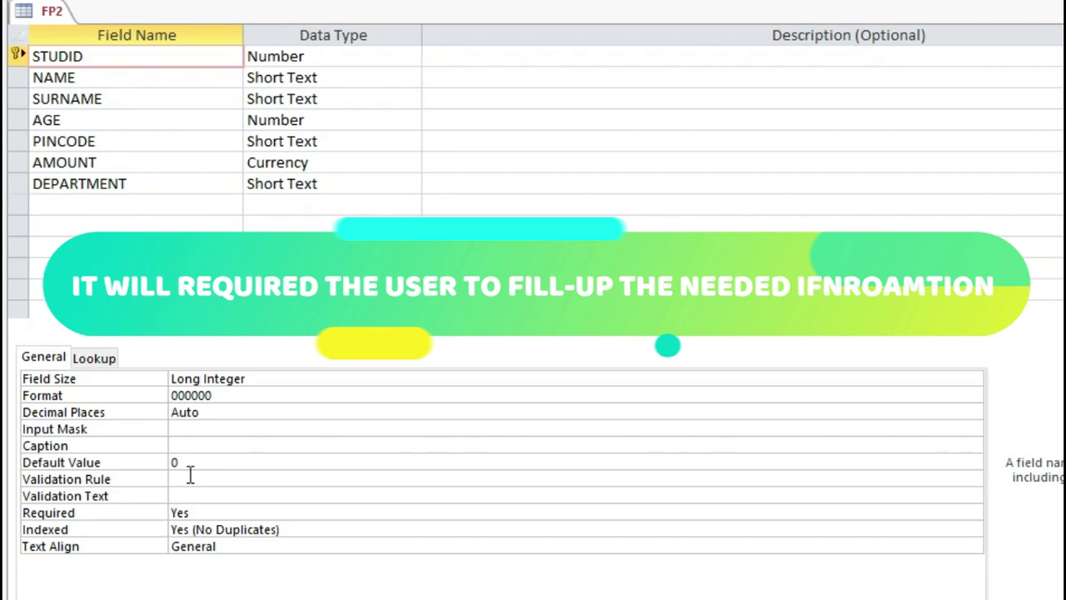
{"action": "left_click", "coordinate": [207, 513]}
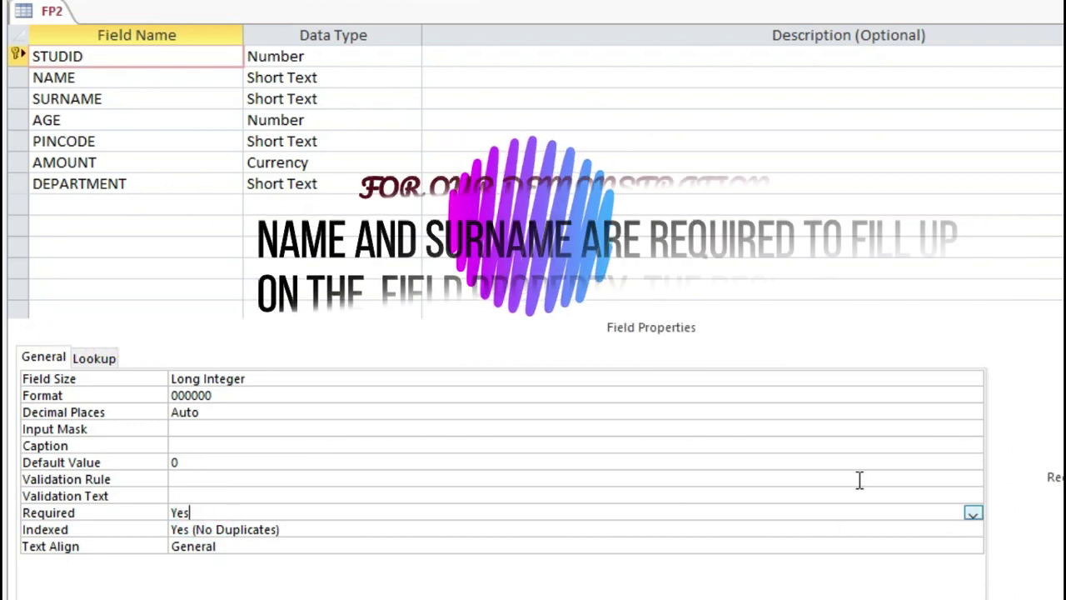
{"action": "left_click", "coordinate": [134, 78]}
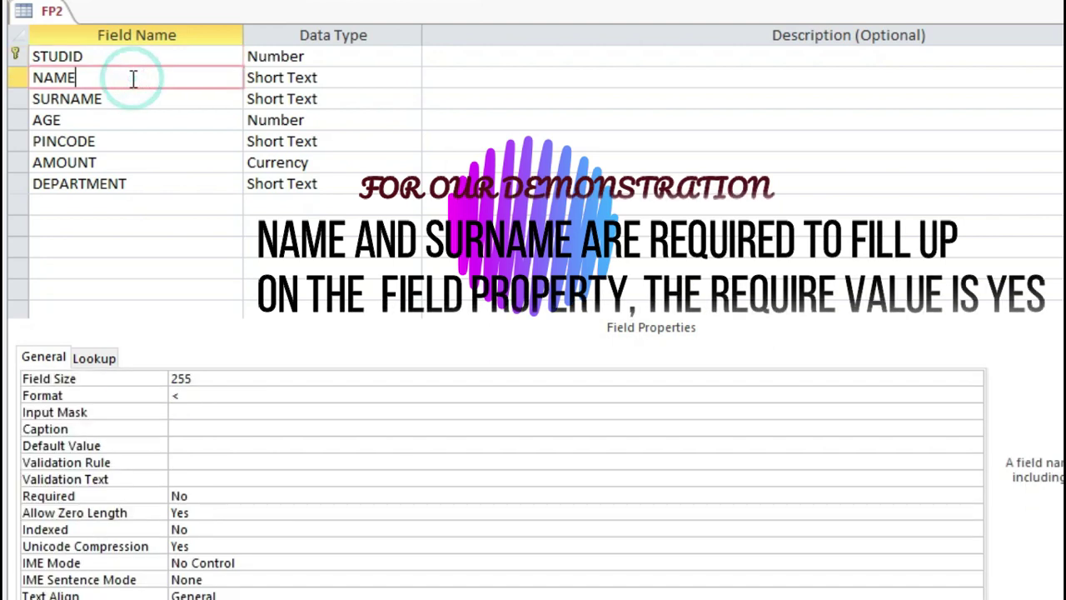
{"action": "left_click", "coordinate": [204, 494]}
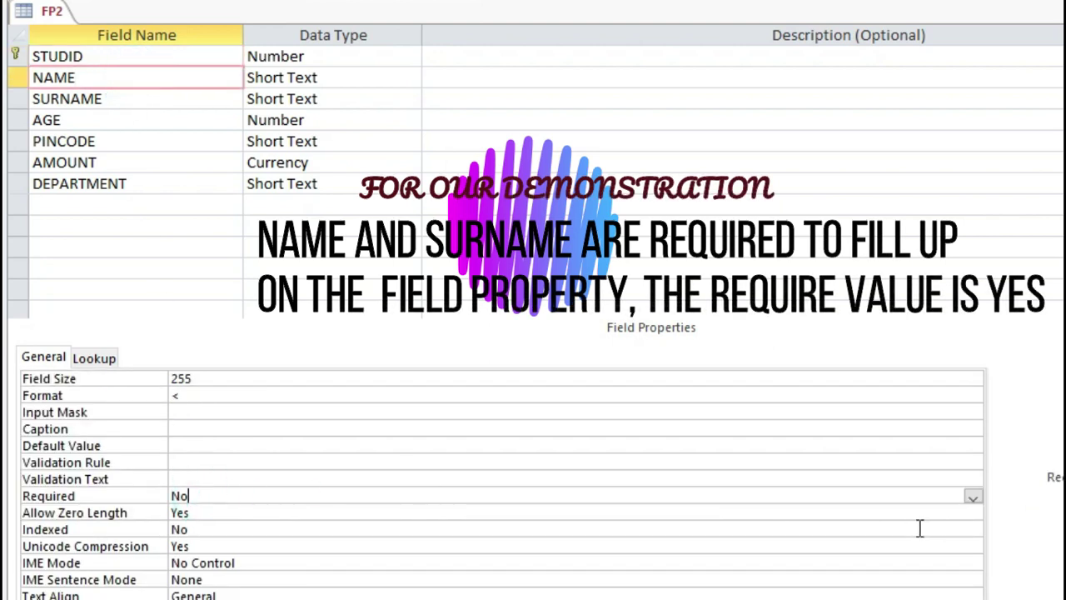
{"action": "left_click", "coordinate": [973, 497]}
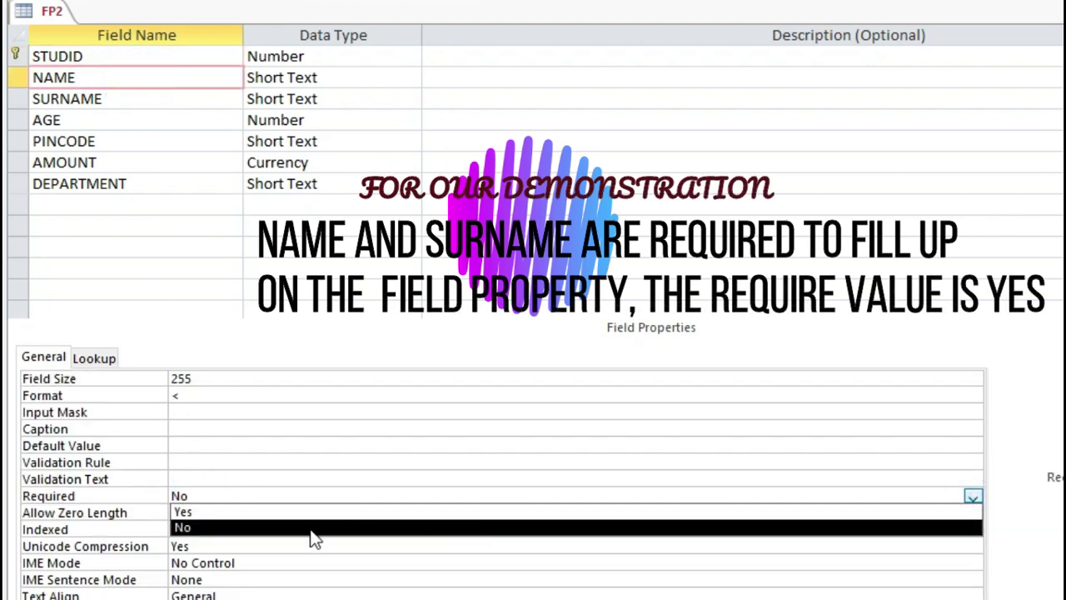
{"action": "left_click", "coordinate": [209, 513]}
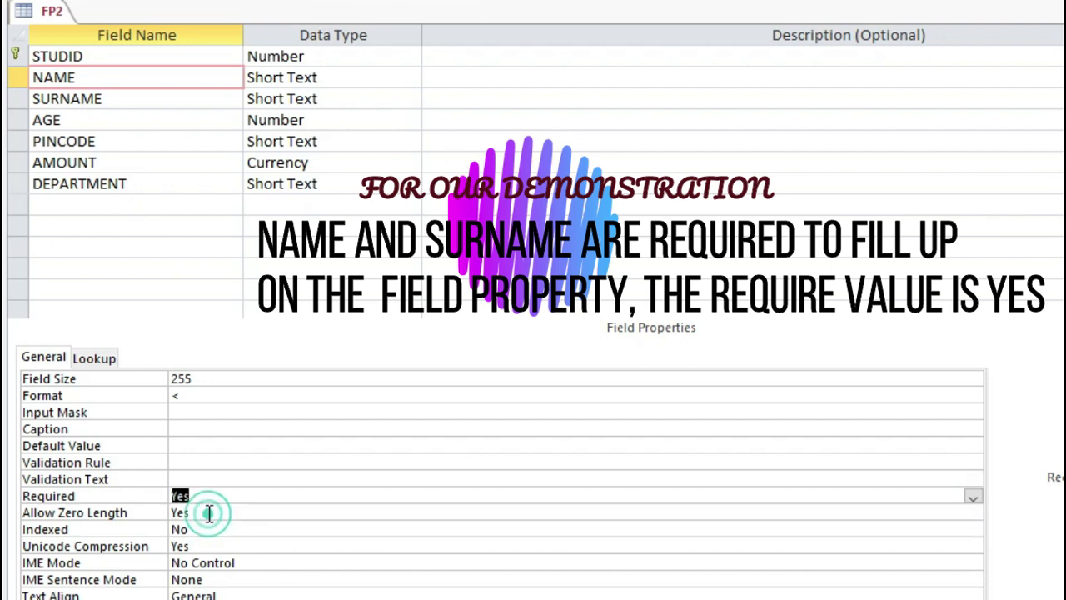
{"action": "left_click", "coordinate": [126, 99]}
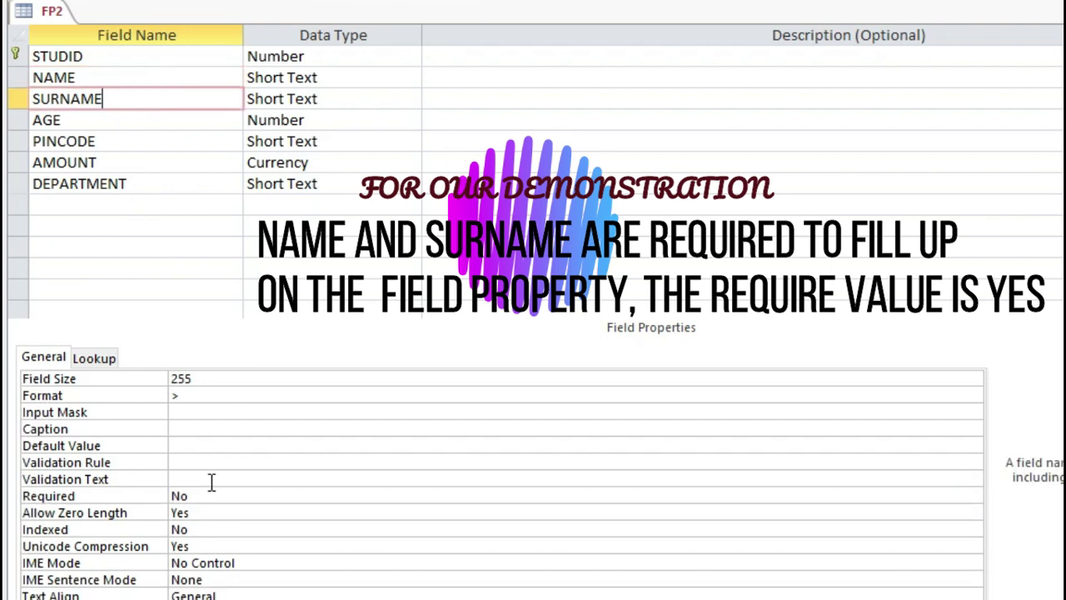
{"action": "left_click", "coordinate": [214, 493]}
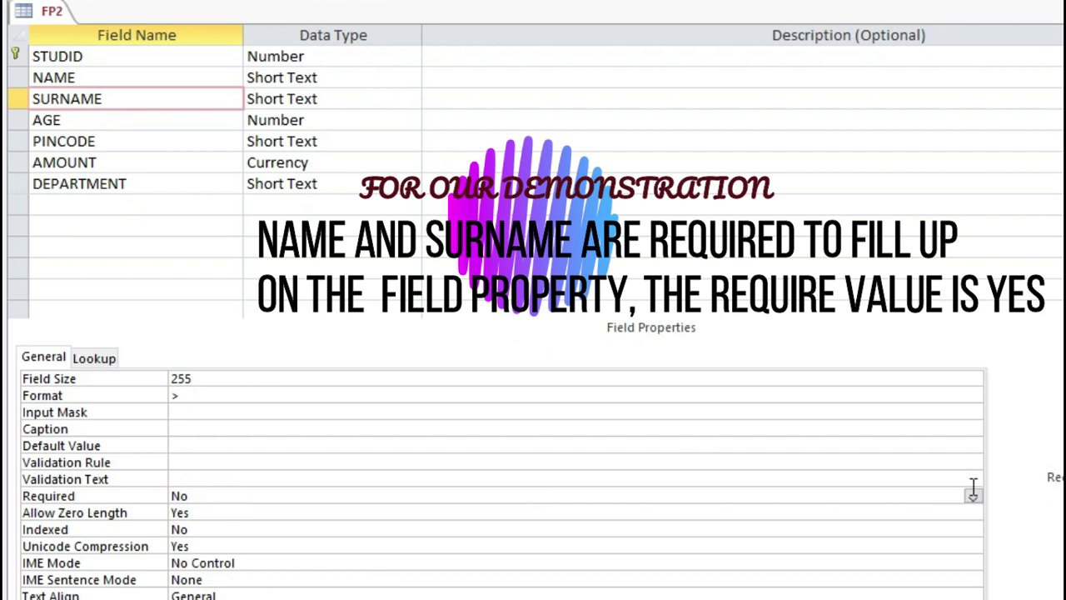
{"action": "left_click", "coordinate": [973, 497]}
{"action": "left_click", "coordinate": [416, 511]}
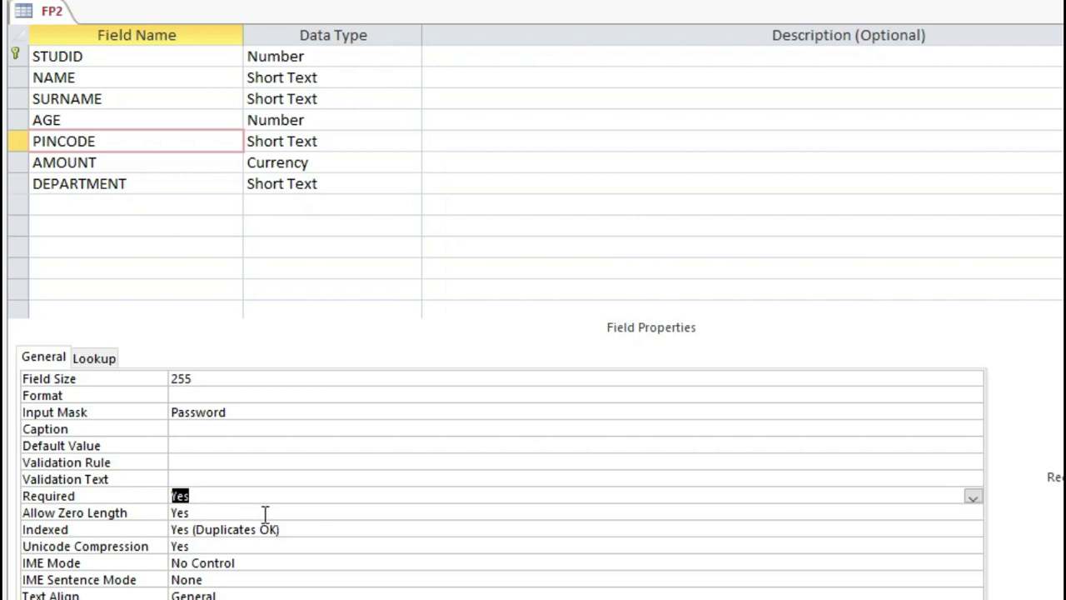
{"action": "left_click", "coordinate": [269, 510]}
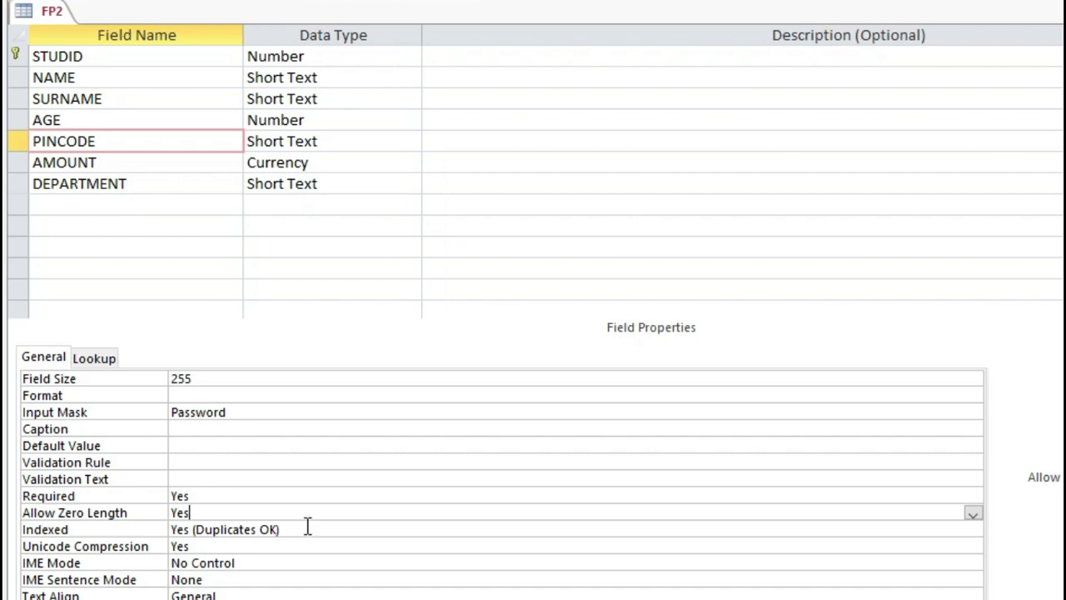
{"action": "left_click", "coordinate": [973, 530]}
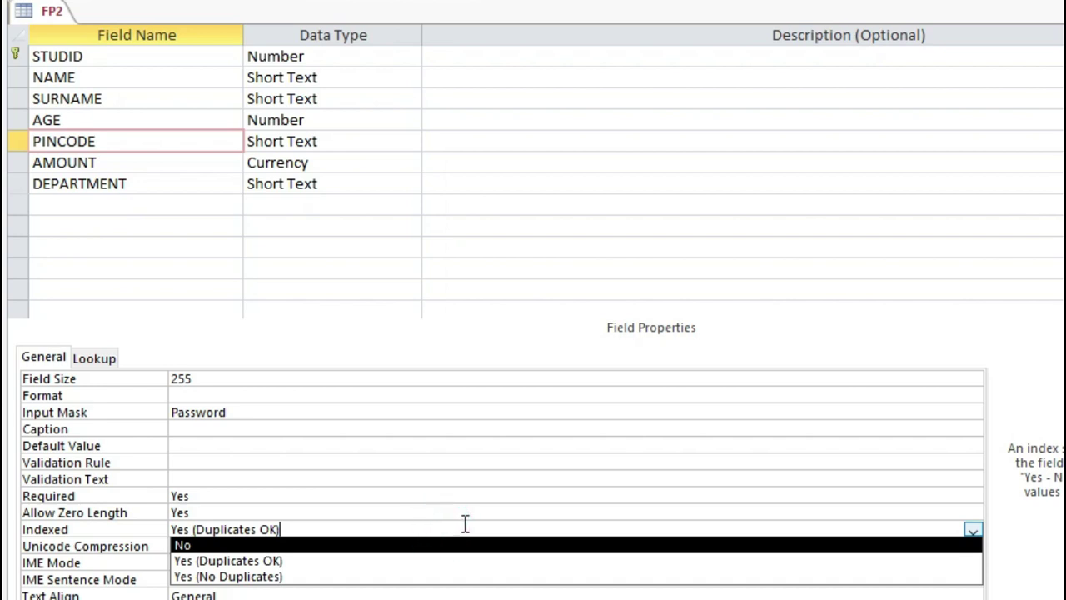
{"action": "left_click", "coordinate": [464, 495]}
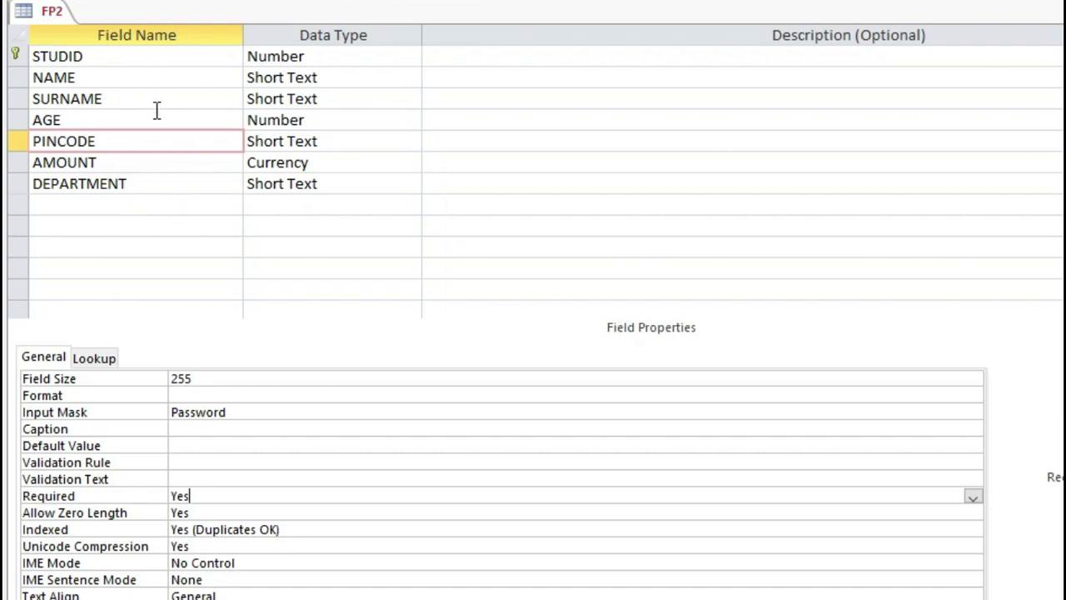
Switch the FP2 table from Design View to Datasheet View.
{"action": "right_click", "coordinate": [45, 18]}
{"action": "left_click", "coordinate": [84, 29]}
{"action": "right_click", "coordinate": [58, 23]}
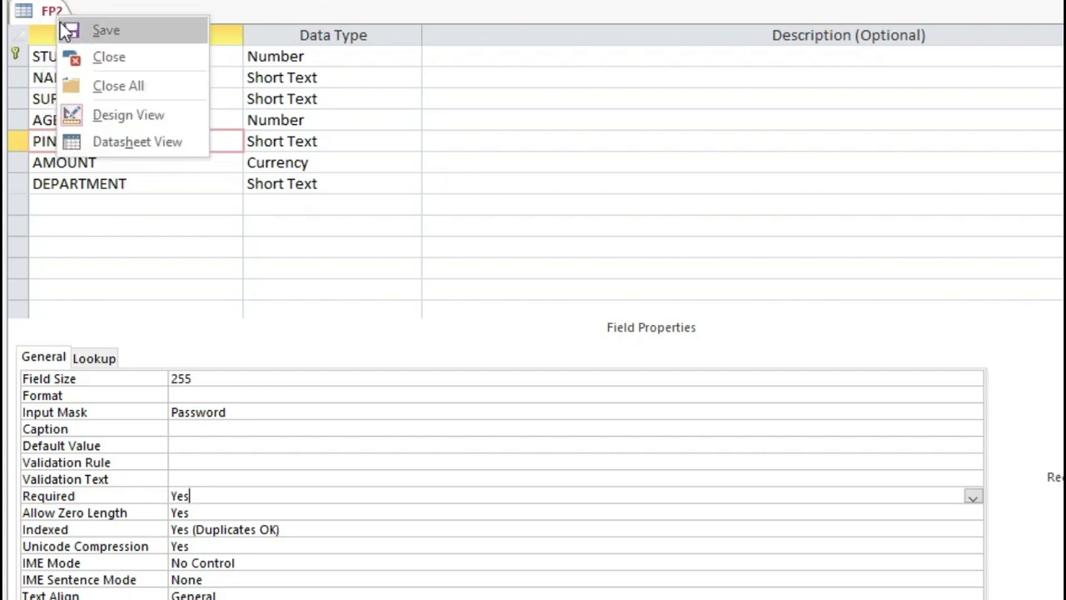
{"action": "left_click", "coordinate": [138, 143]}
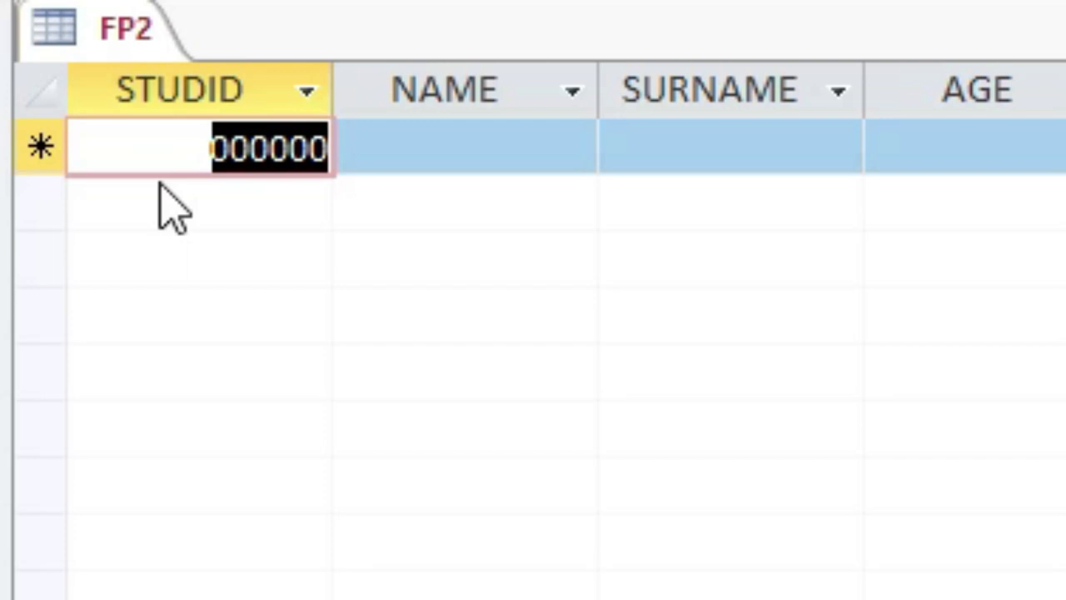
Enter STUDID 120, a first name and a surname in the new FP2 record.
{"action": "type", "text": "120"}
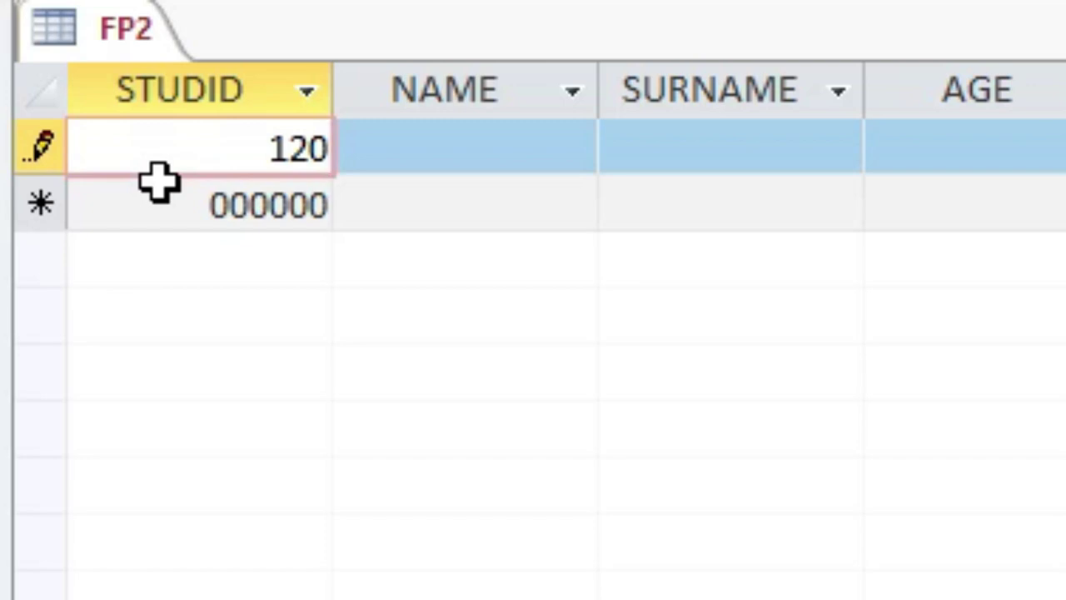
{"action": "key", "text": "Tab"}
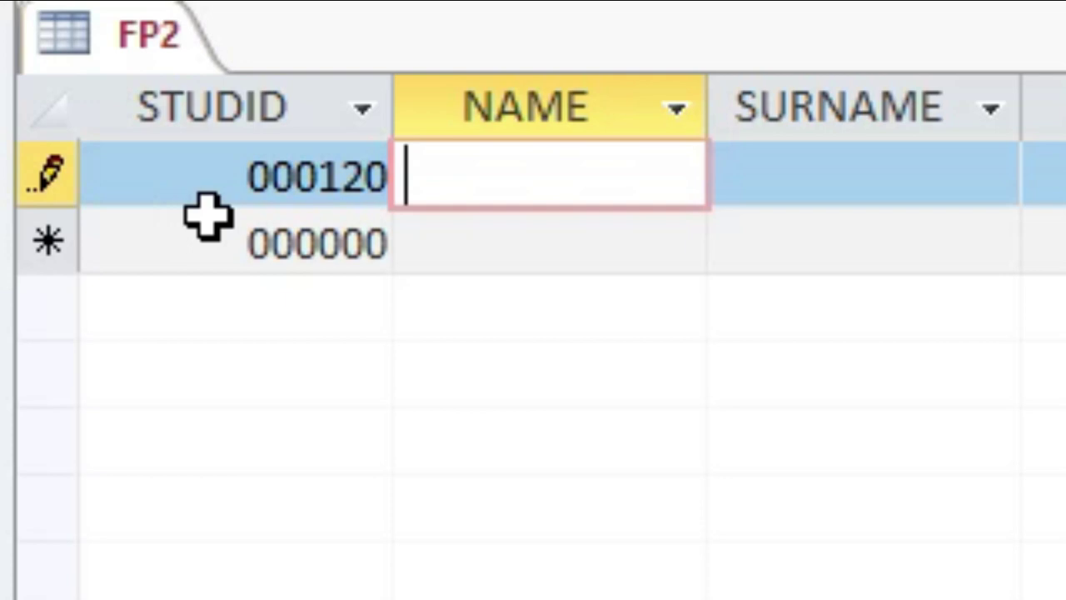
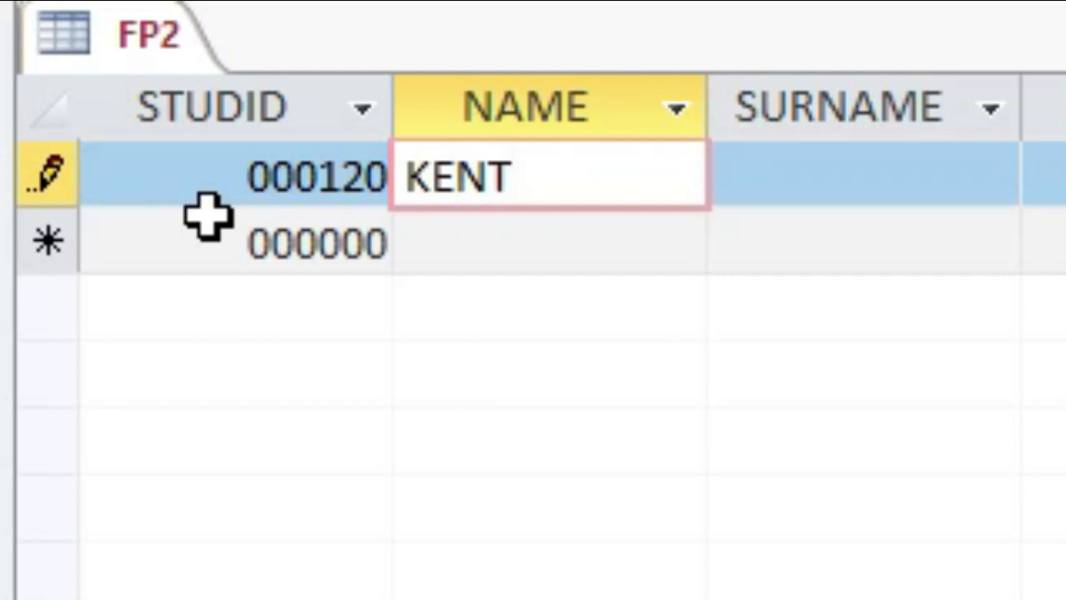
{"action": "key", "text": "Tab"}
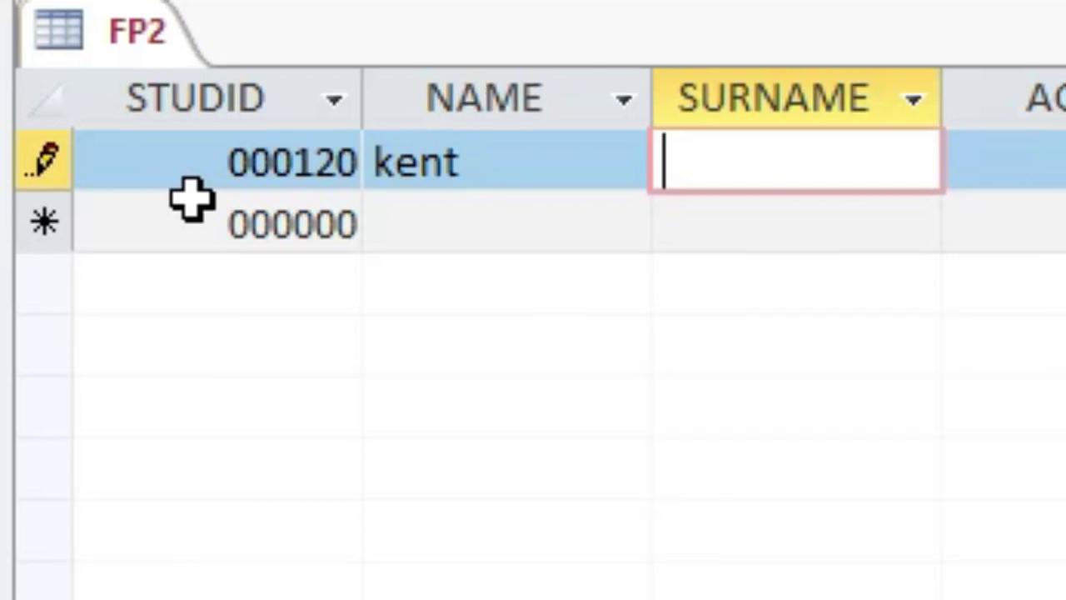
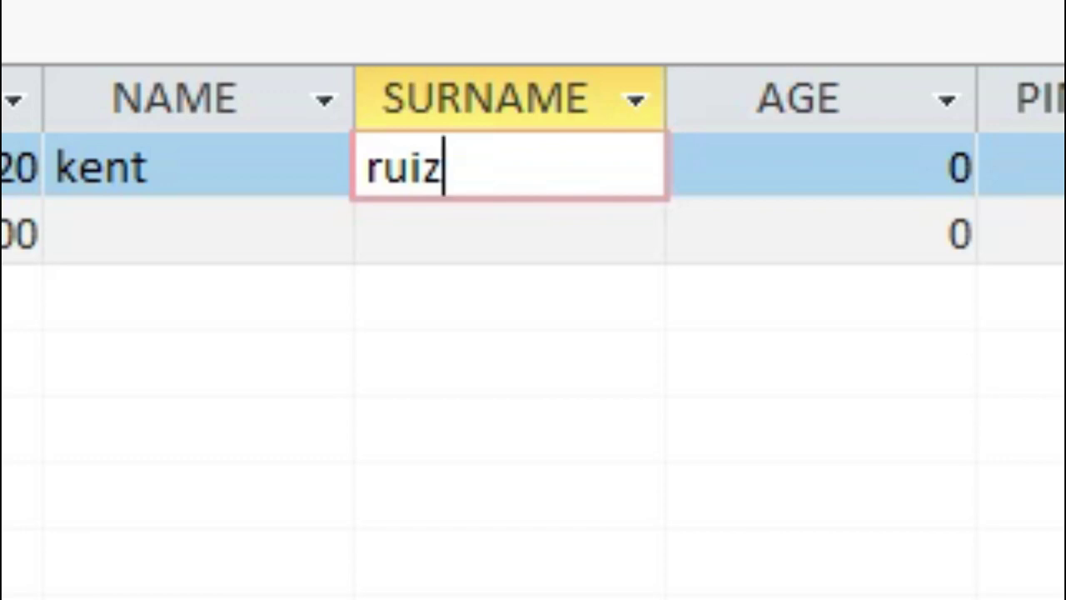
{"action": "key", "text": "Tab"}
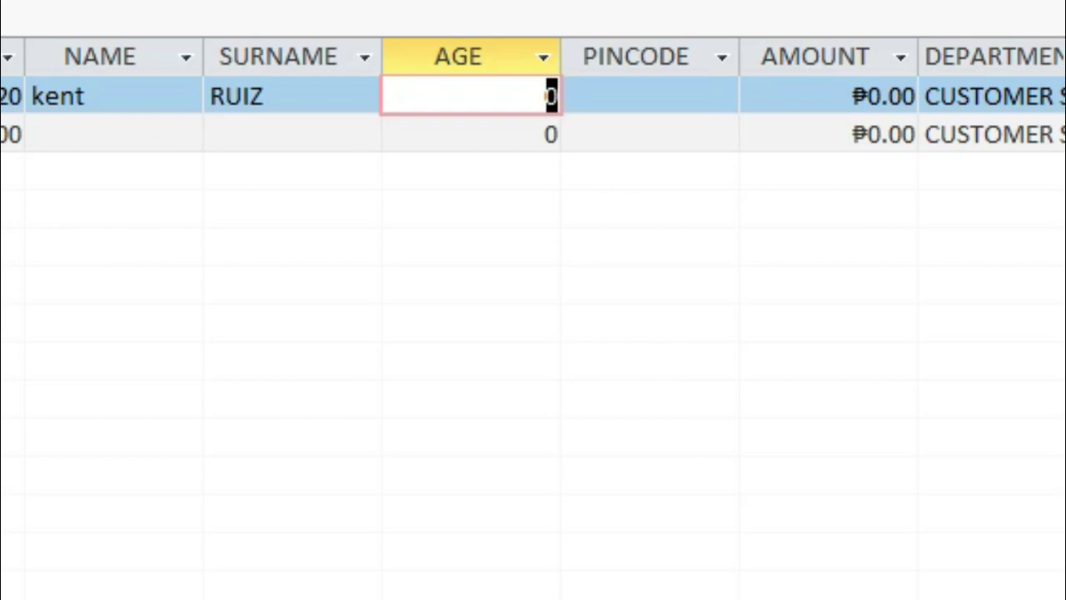
Enter age 12, dismiss the under-18 validation warning, and correct the age to 19.
{"action": "type", "text": "12"}
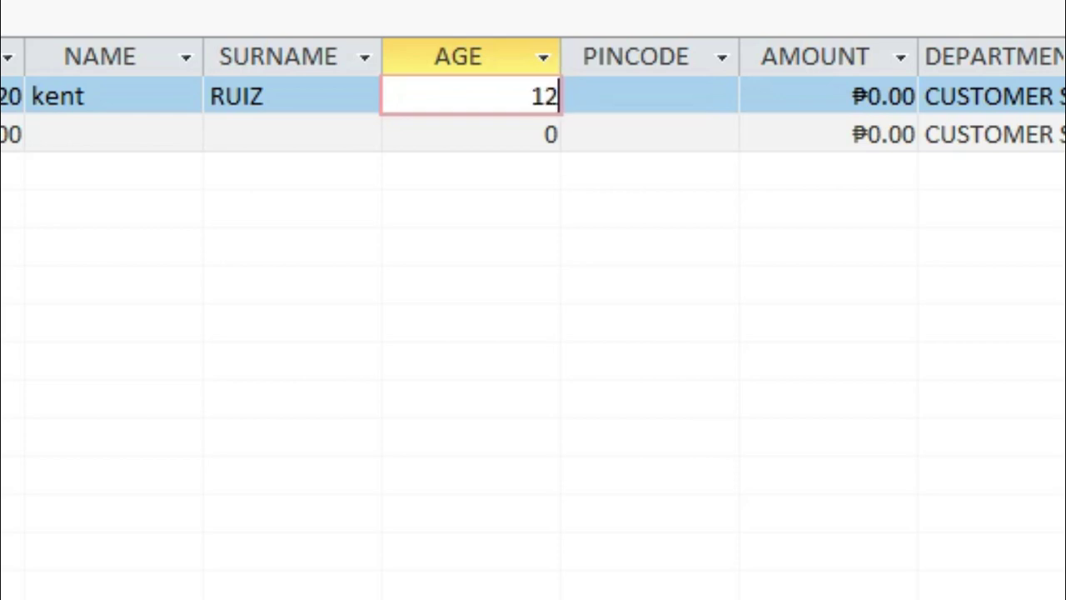
{"action": "key", "text": "Return"}
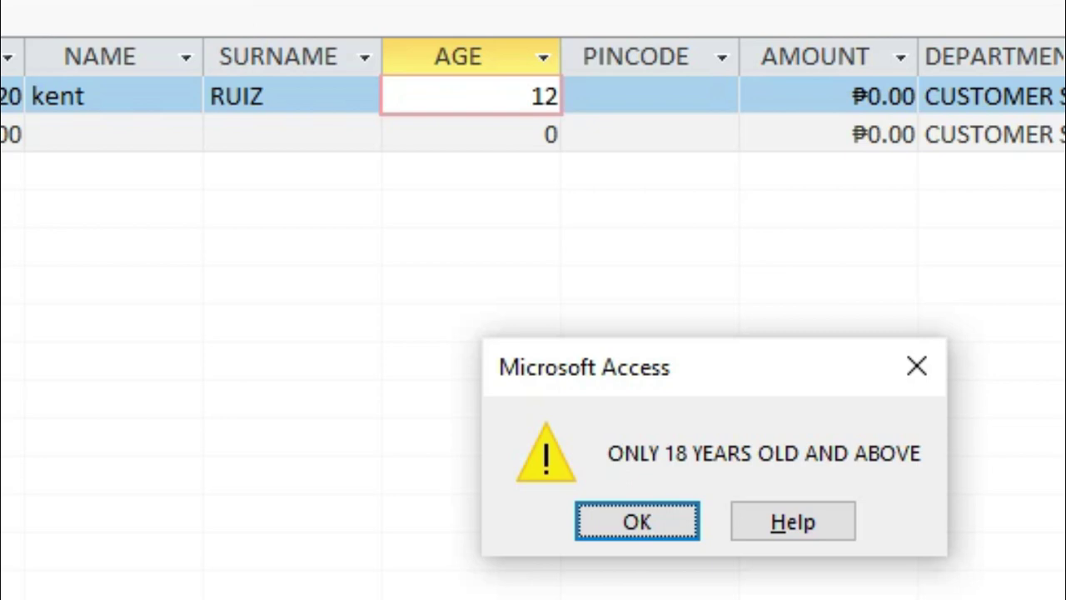
{"action": "key", "text": "Return"}
{"action": "key", "text": "BackSpace"}
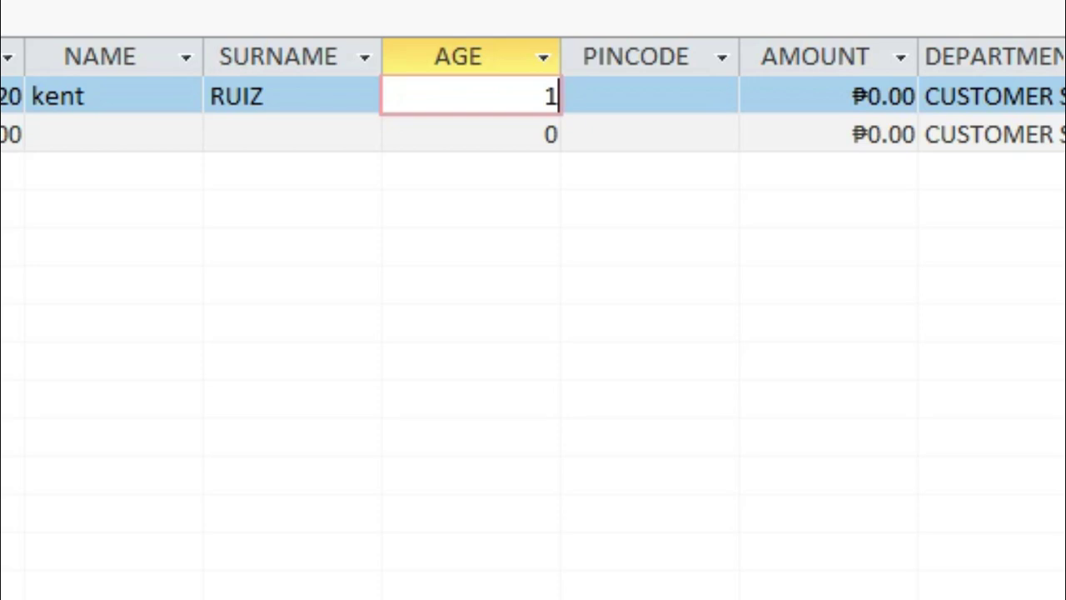
{"action": "type", "text": "9"}
{"action": "key", "text": "Tab"}
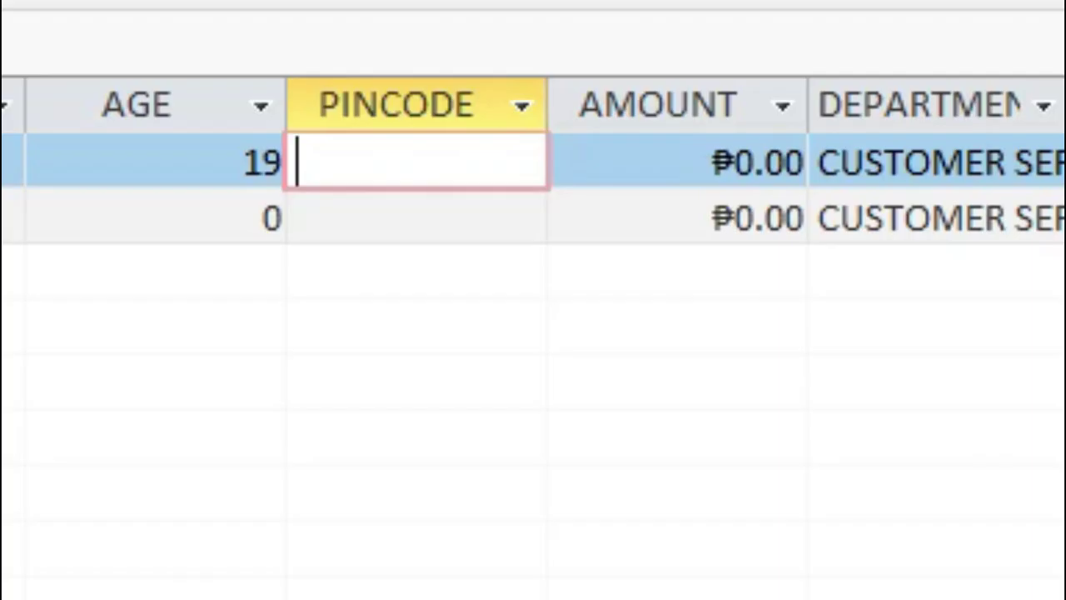
Type the pin code into the masked PINCODE cell and enter 125668 in AMOUNT.
{"action": "type", "text": "********"}
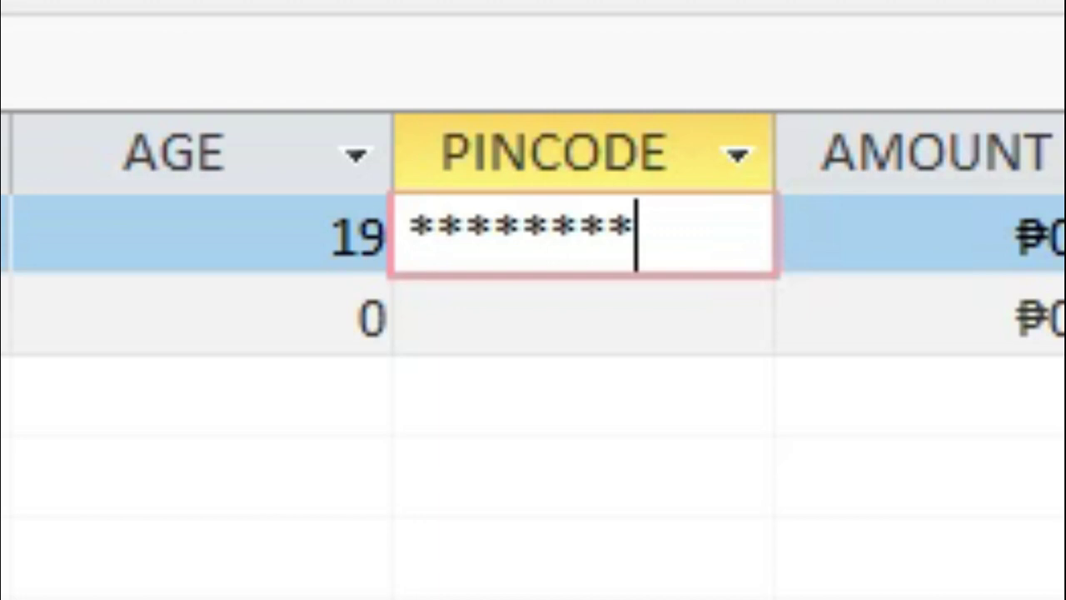
{"action": "key", "text": "Tab"}
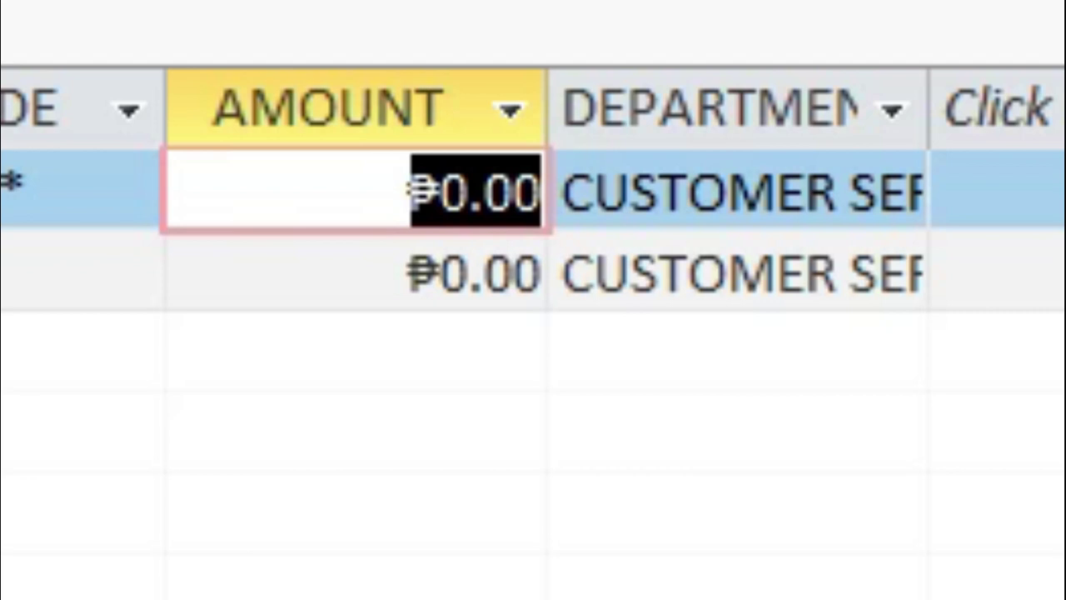
{"action": "type", "text": "125"}
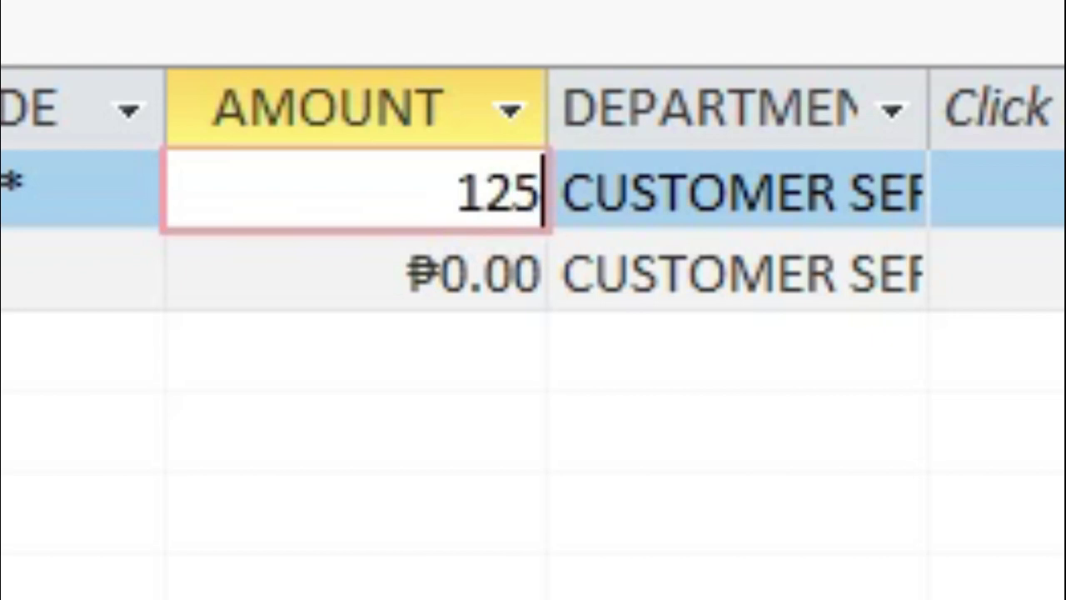
{"action": "type", "text": "668"}
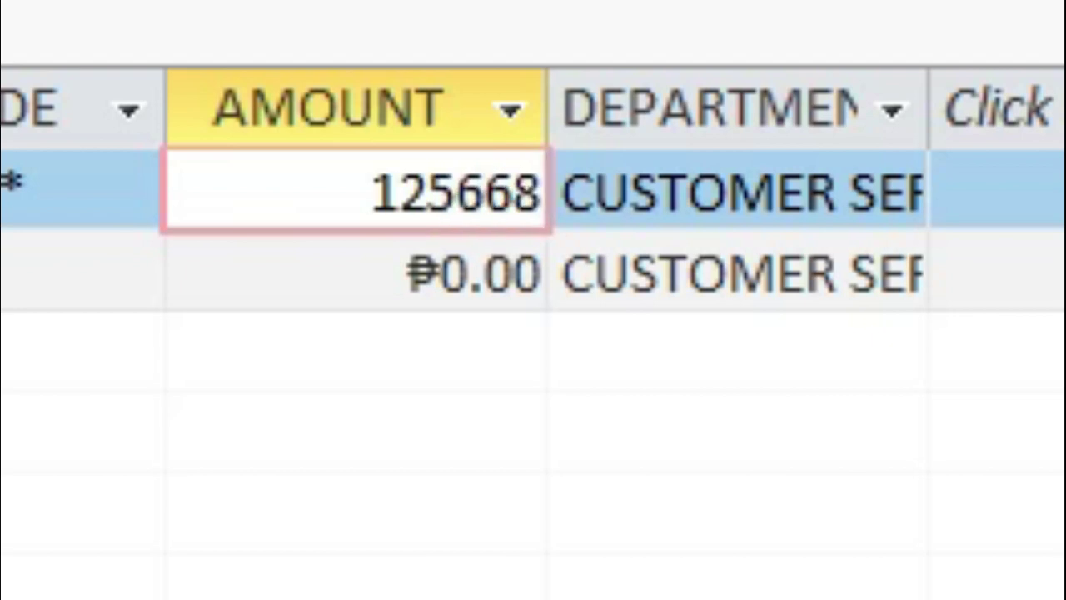